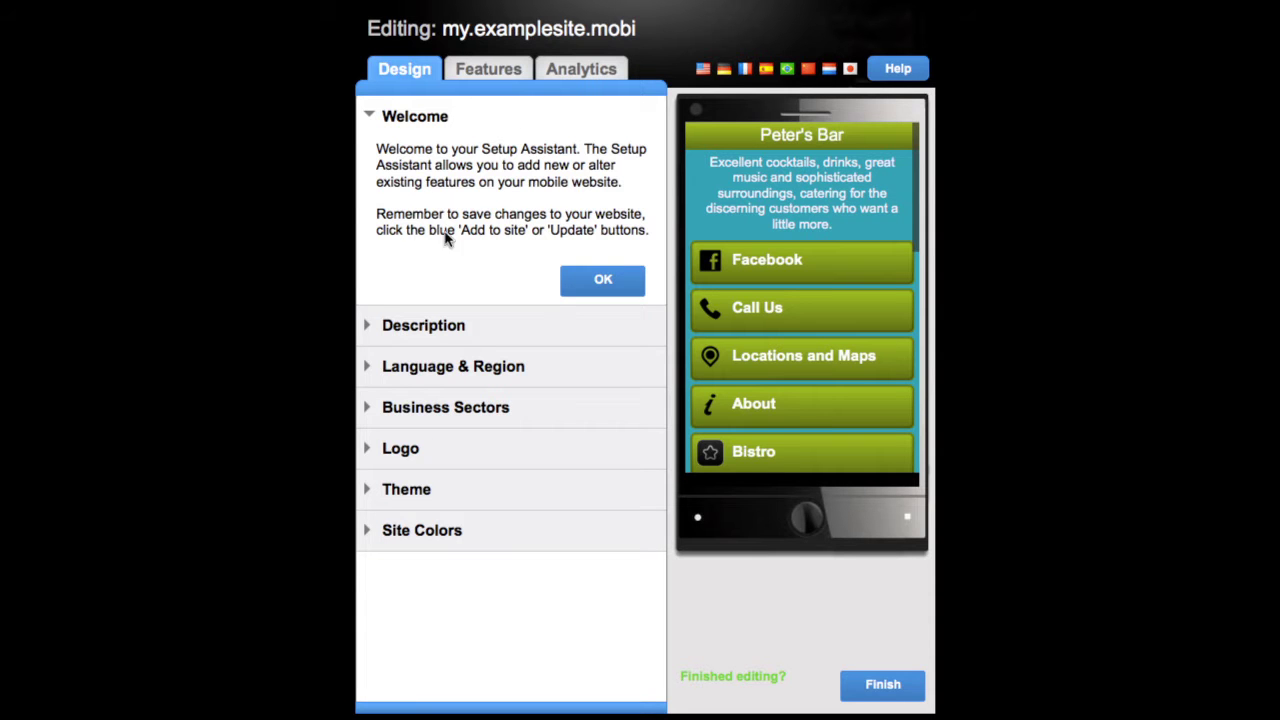
Open the Description settings and scroll through the Peter's Bar site summary.
click(457, 325)
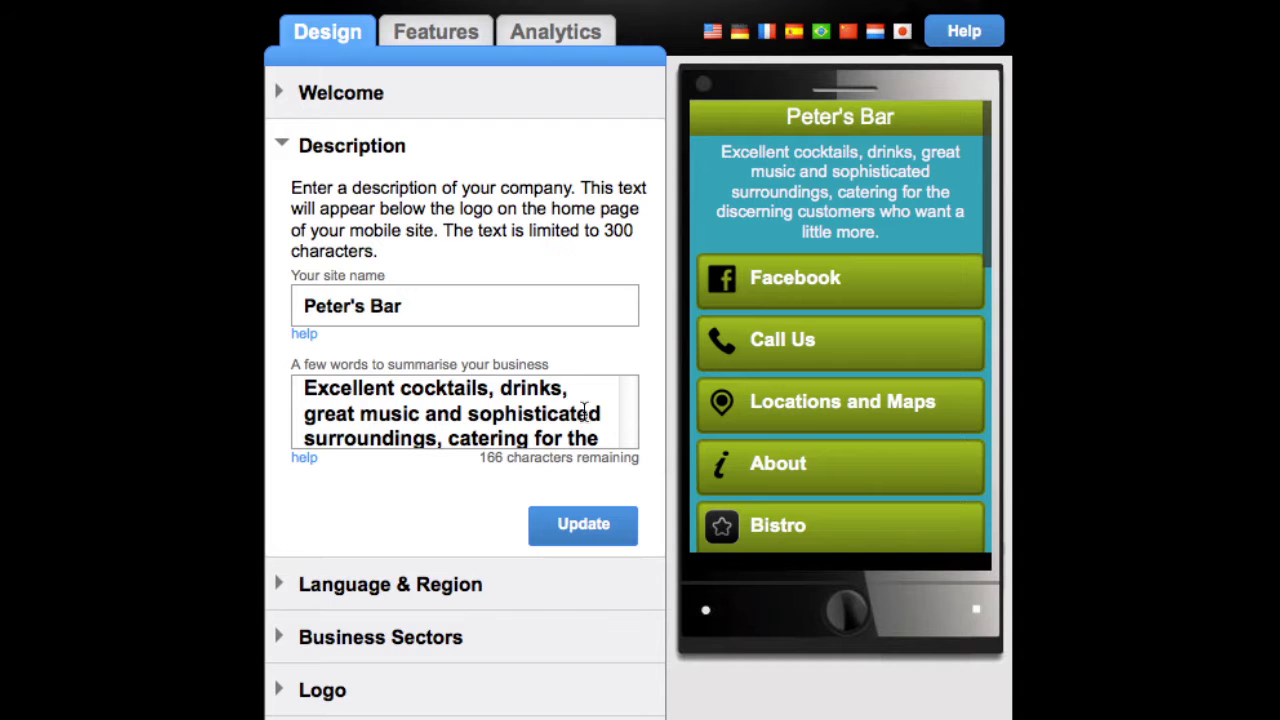
scroll(584, 413, down, 1)
scroll(584, 413, down, 1)
scroll(584, 413, up, 2)
Keep the site language as English and the timezone as GMT Dublin, London.
click(429, 584)
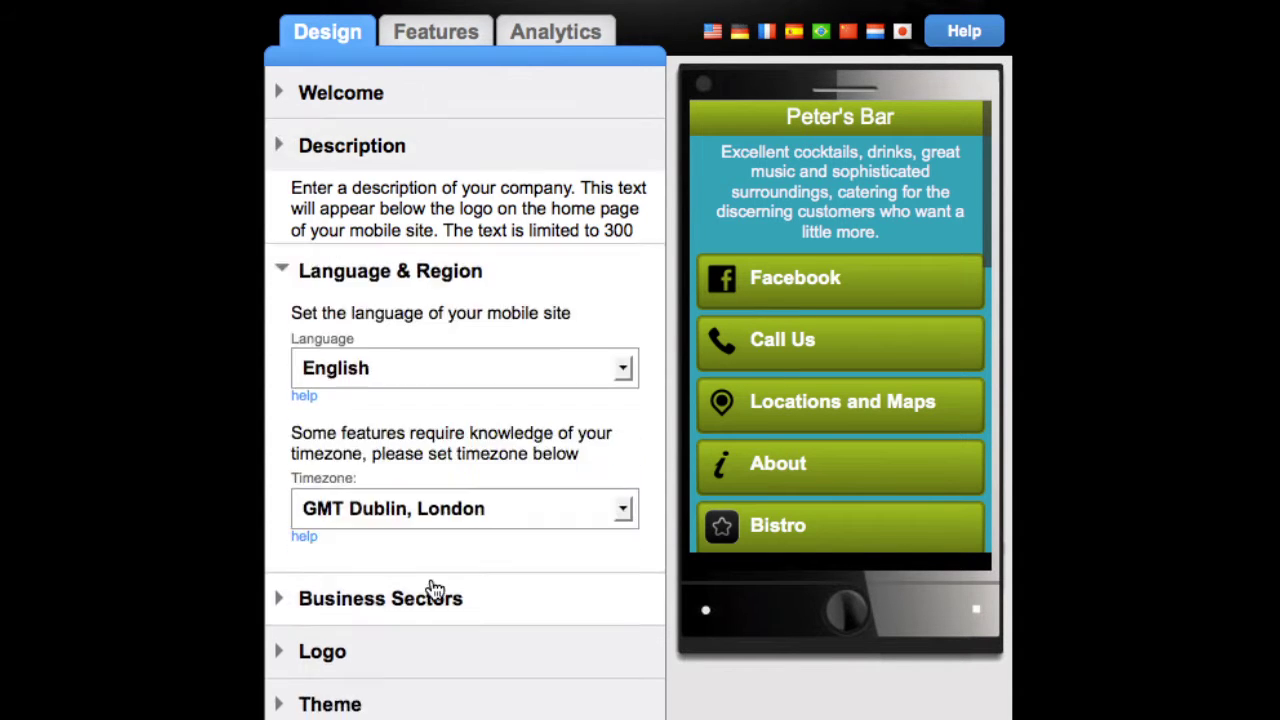
click(630, 305)
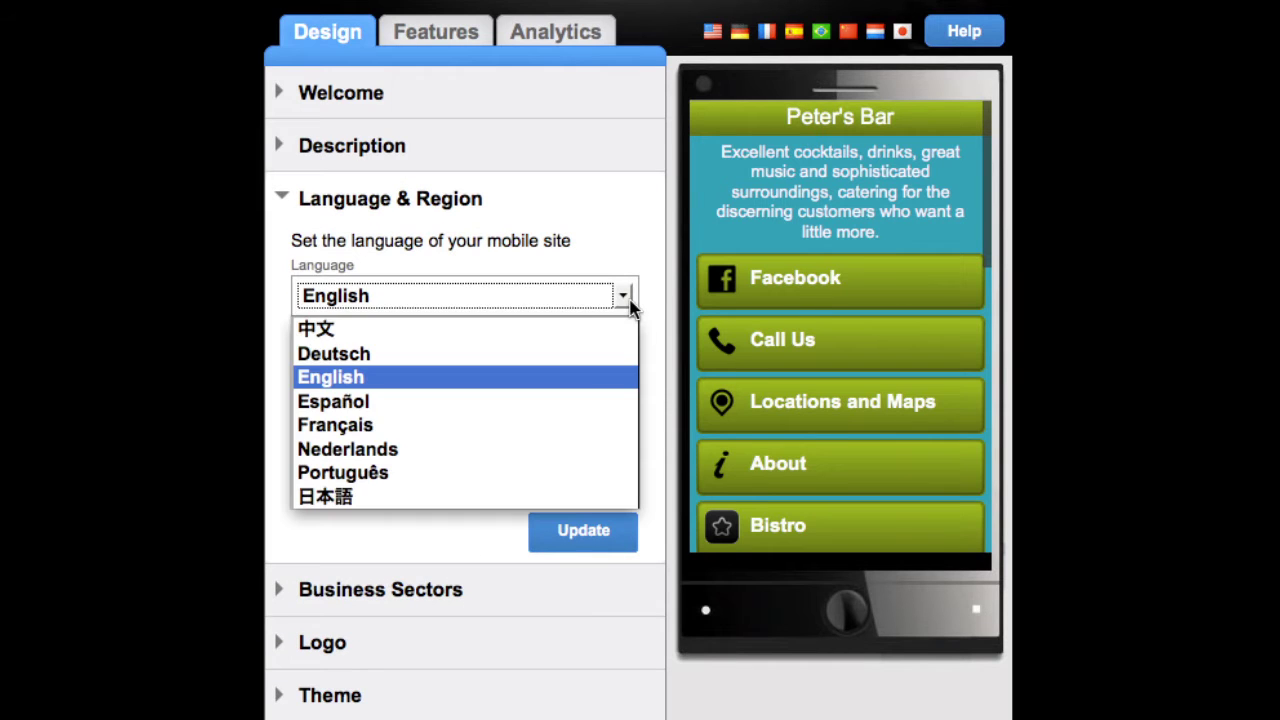
click(561, 379)
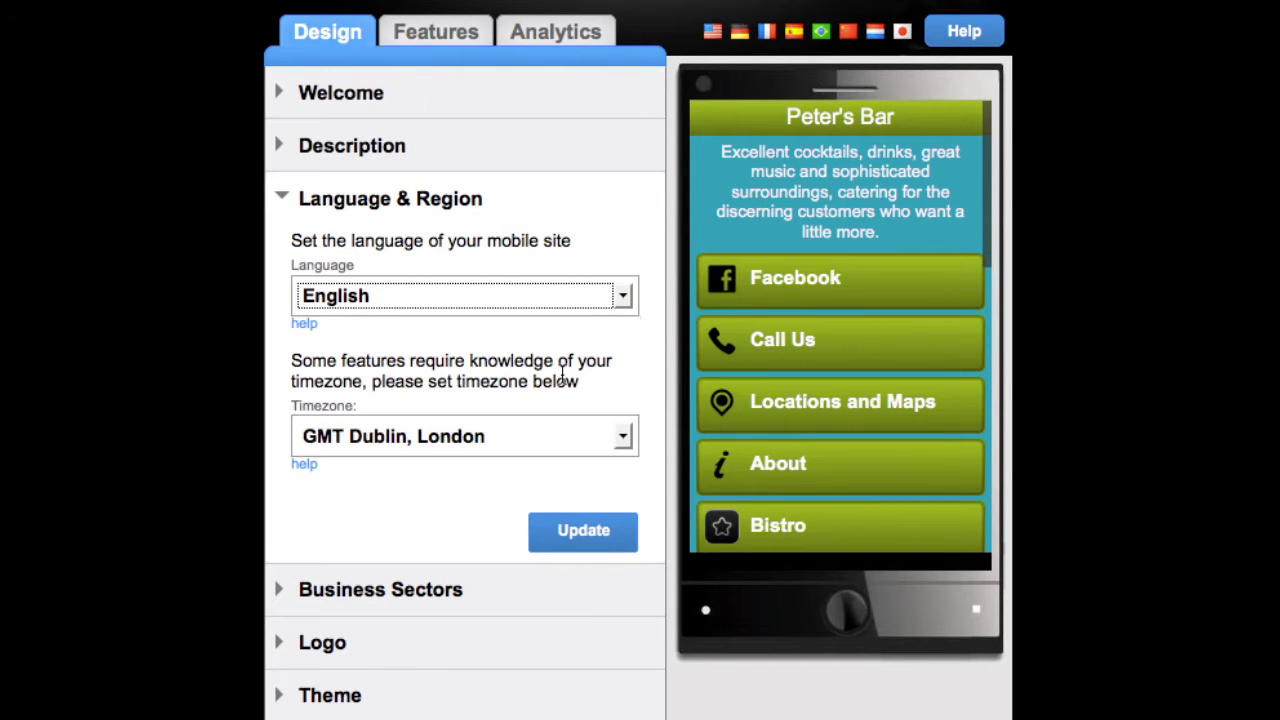
click(623, 437)
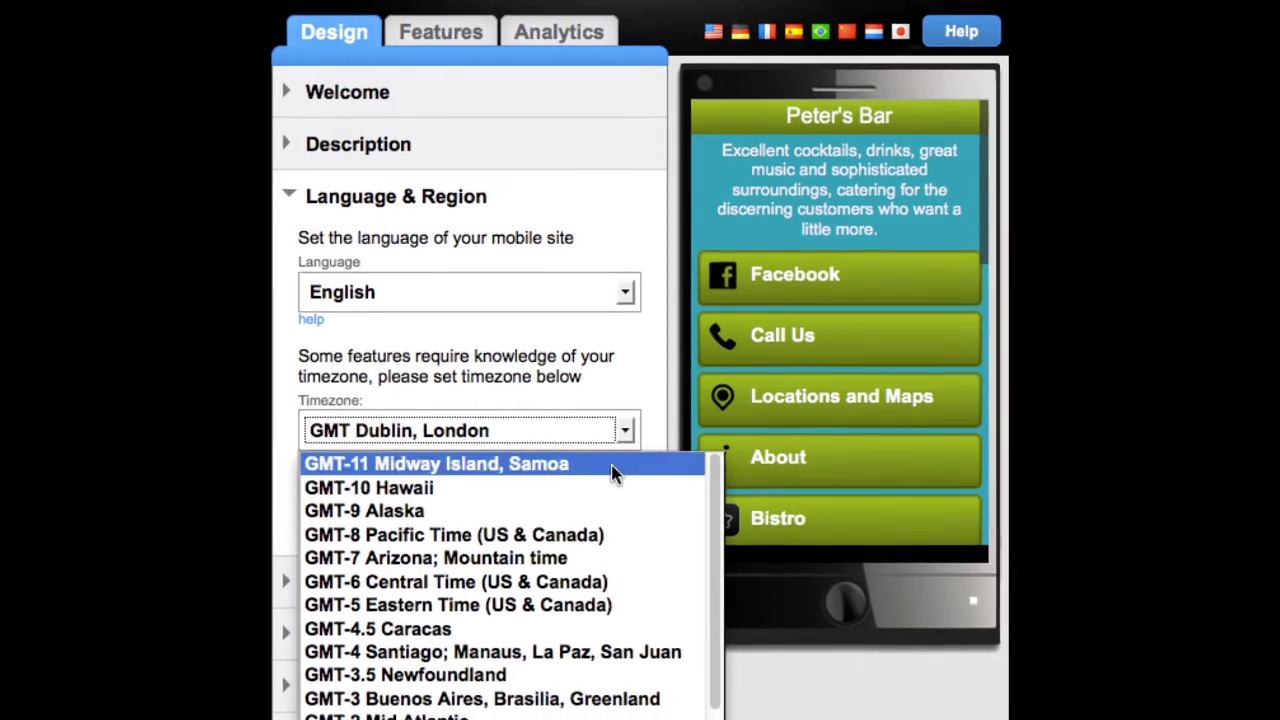
click(565, 690)
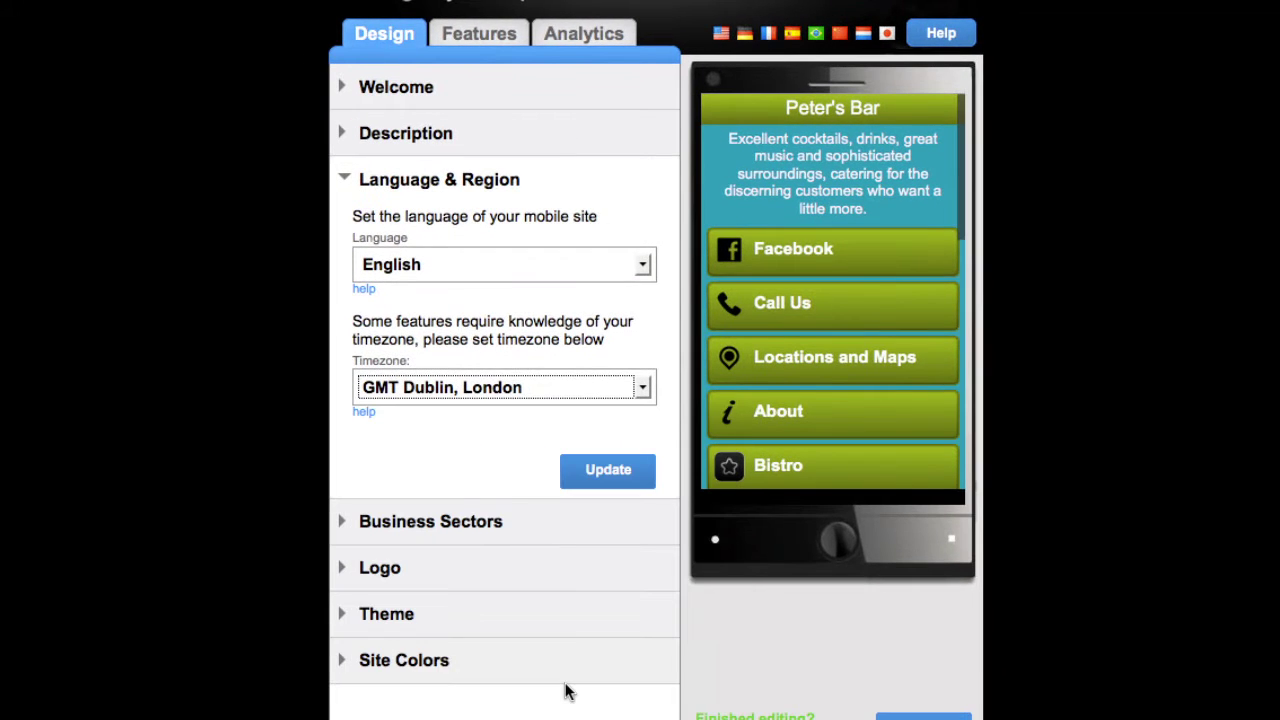
Keep the business sector Hotels Restaurants & Tourism with business type Pub / Bar / Club.
click(509, 523)
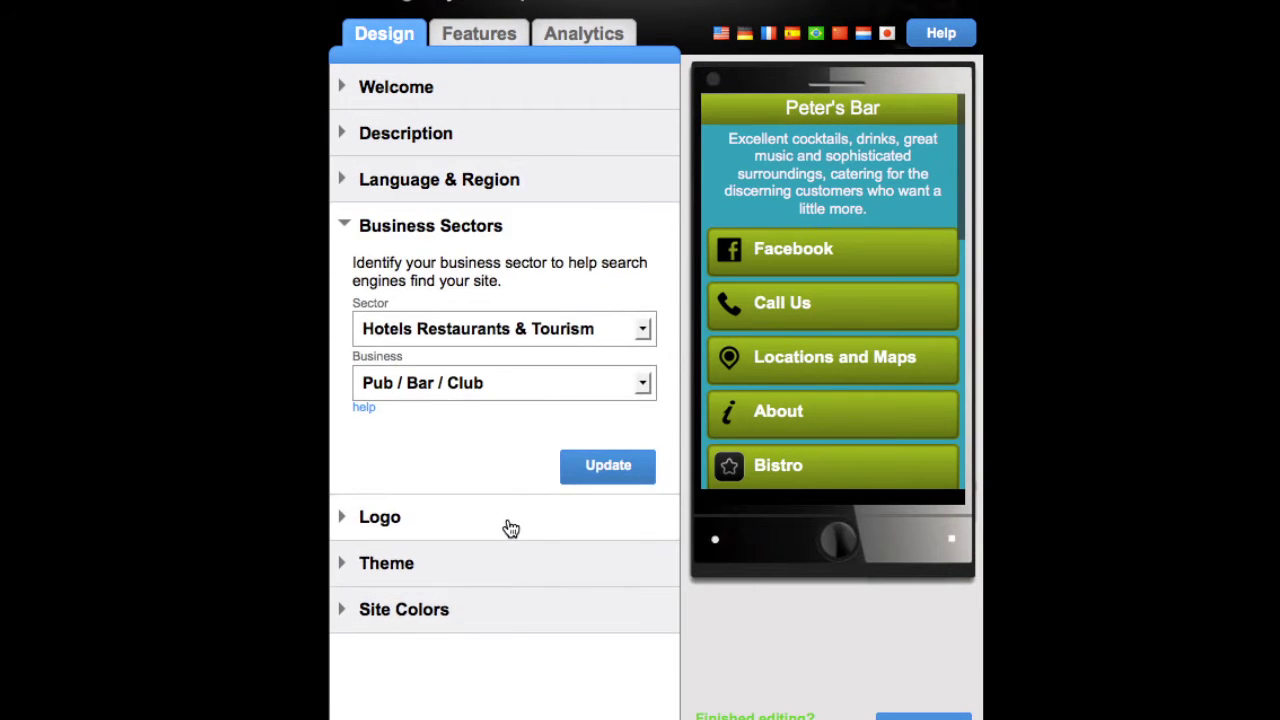
click(642, 334)
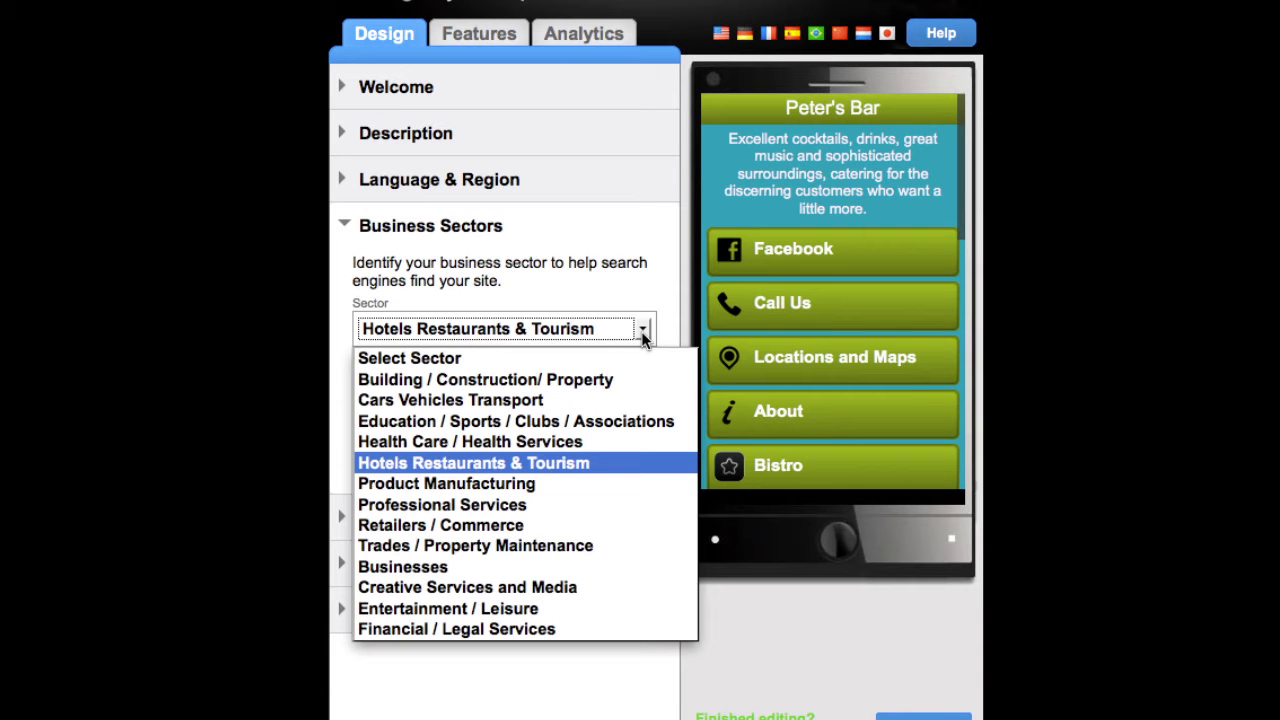
click(610, 463)
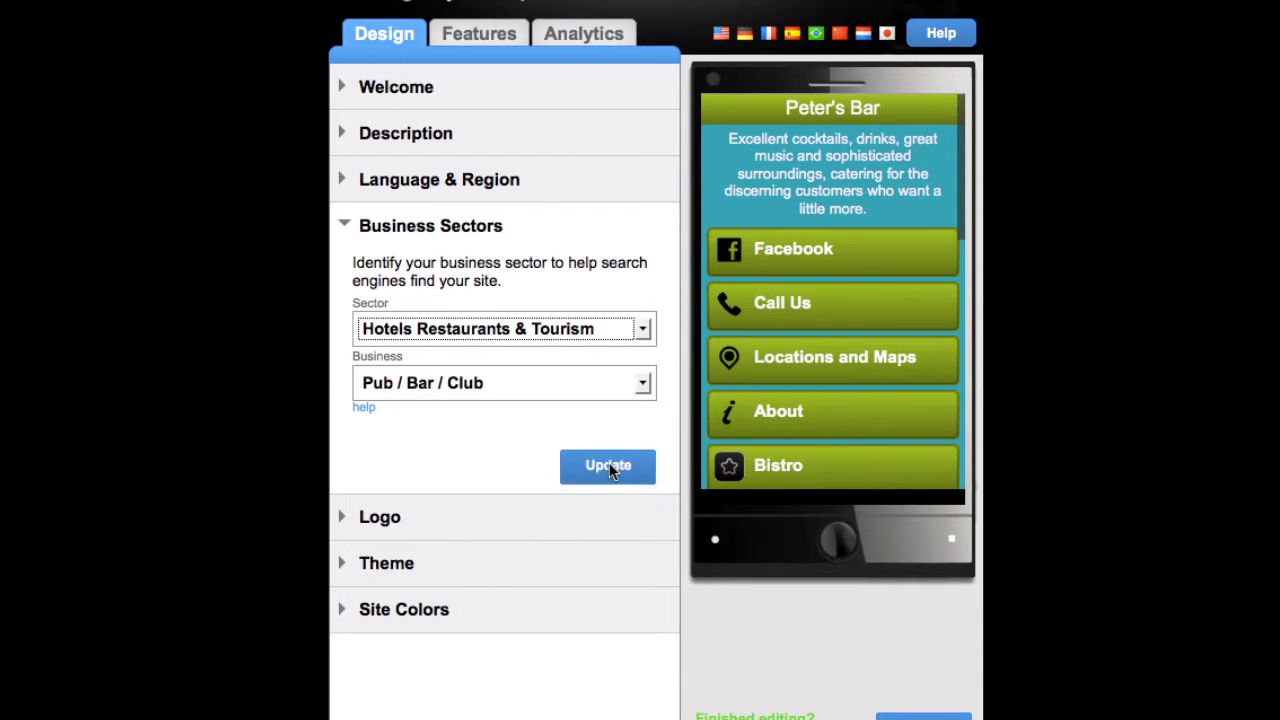
click(641, 393)
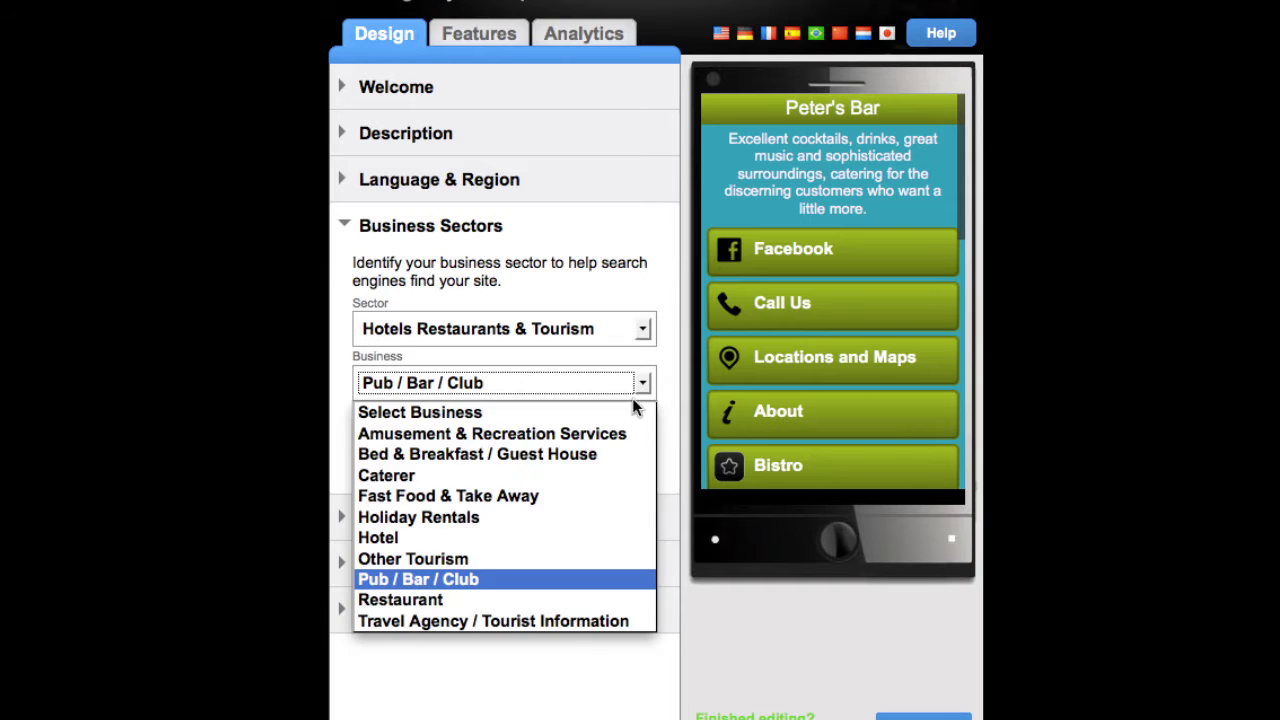
click(549, 577)
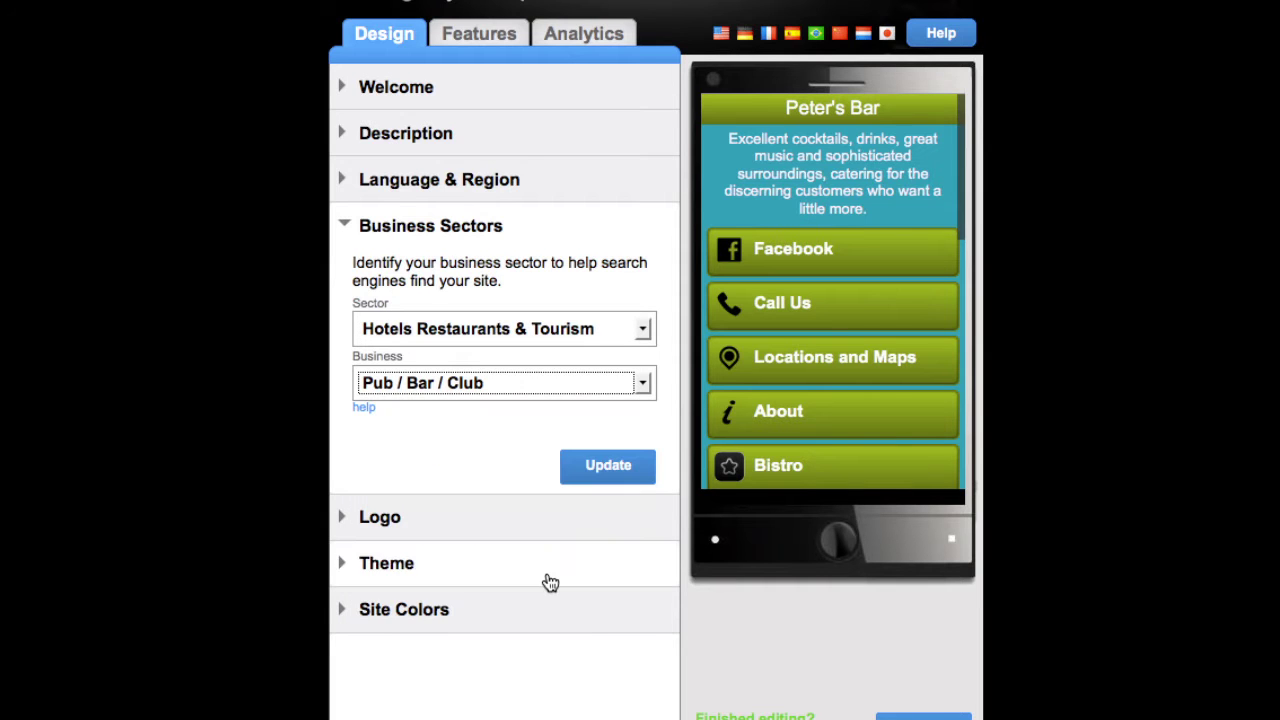
Upload the Peters_logo image as the site logo.
click(514, 525)
click(600, 289)
click(790, 290)
click(1140, 482)
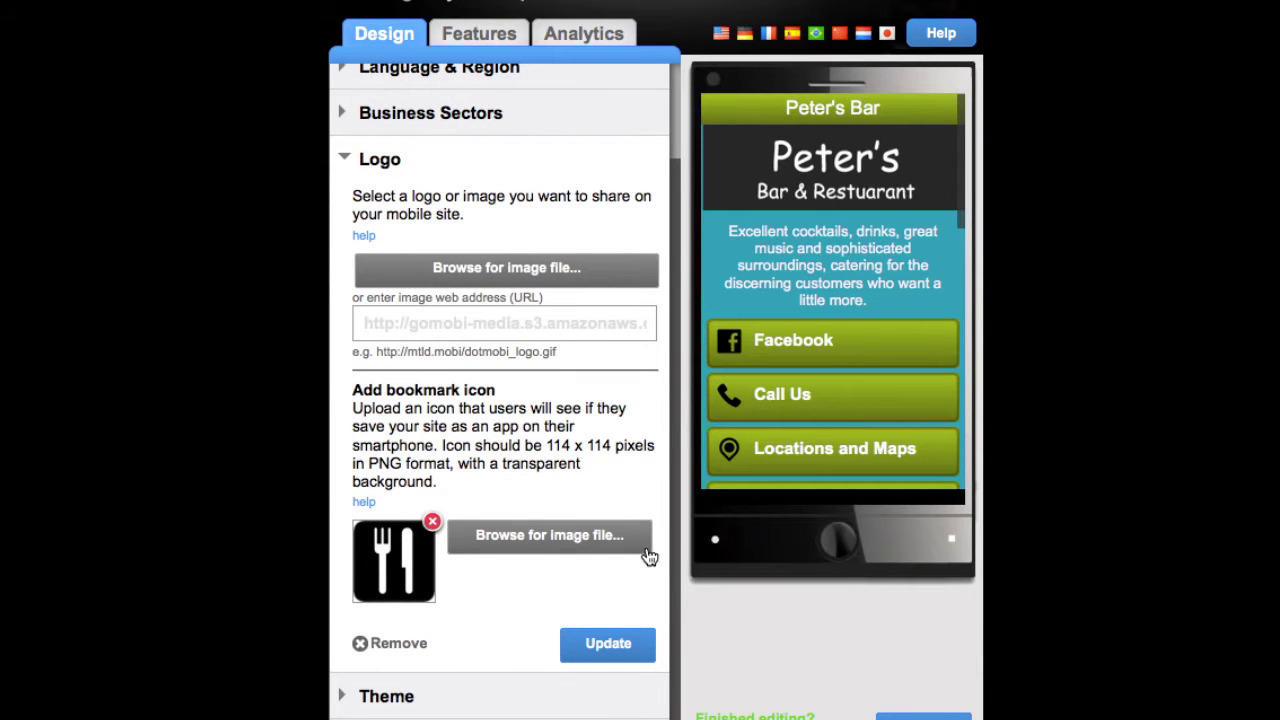
Apply the icon-grid template with the black icon set.
click(489, 678)
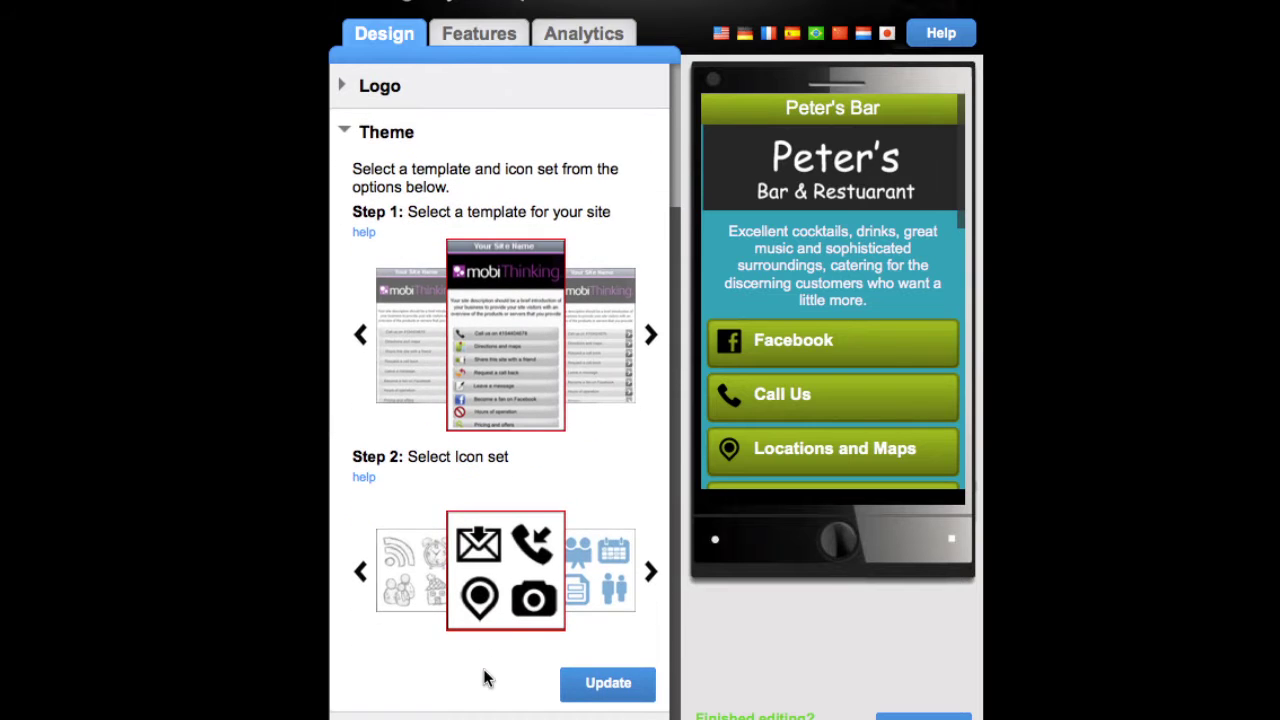
click(651, 338)
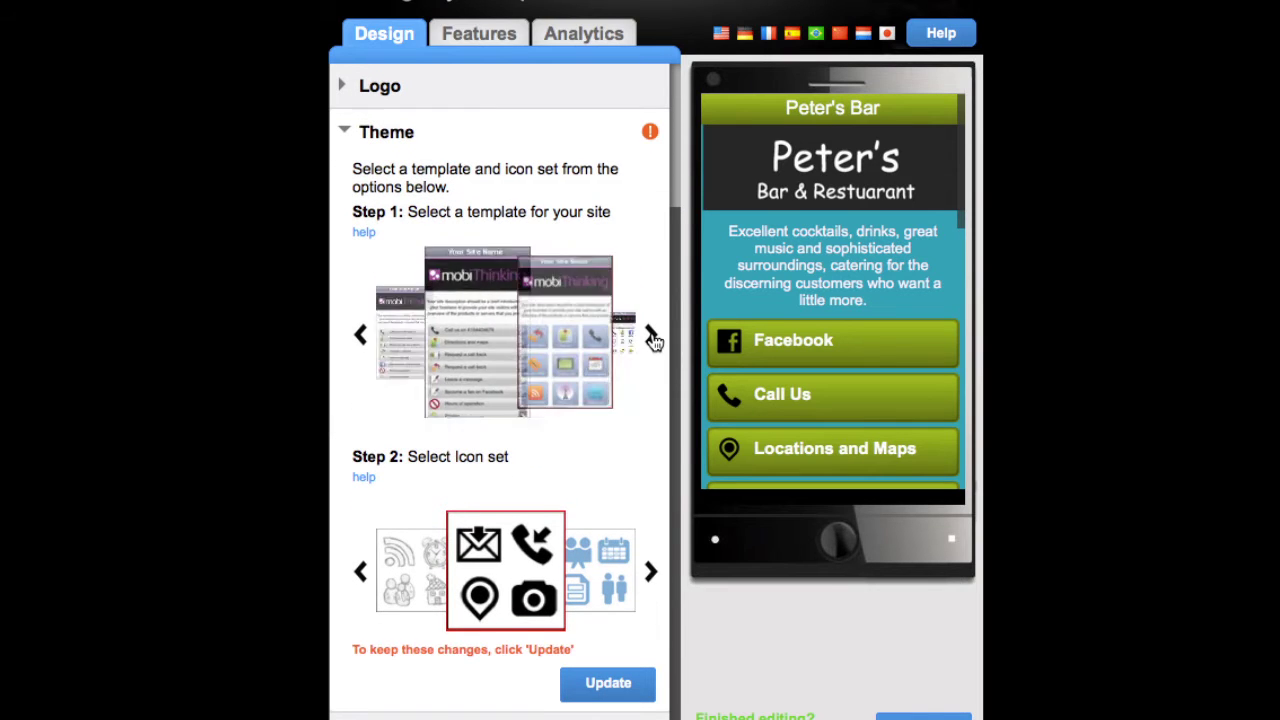
click(651, 572)
click(651, 574)
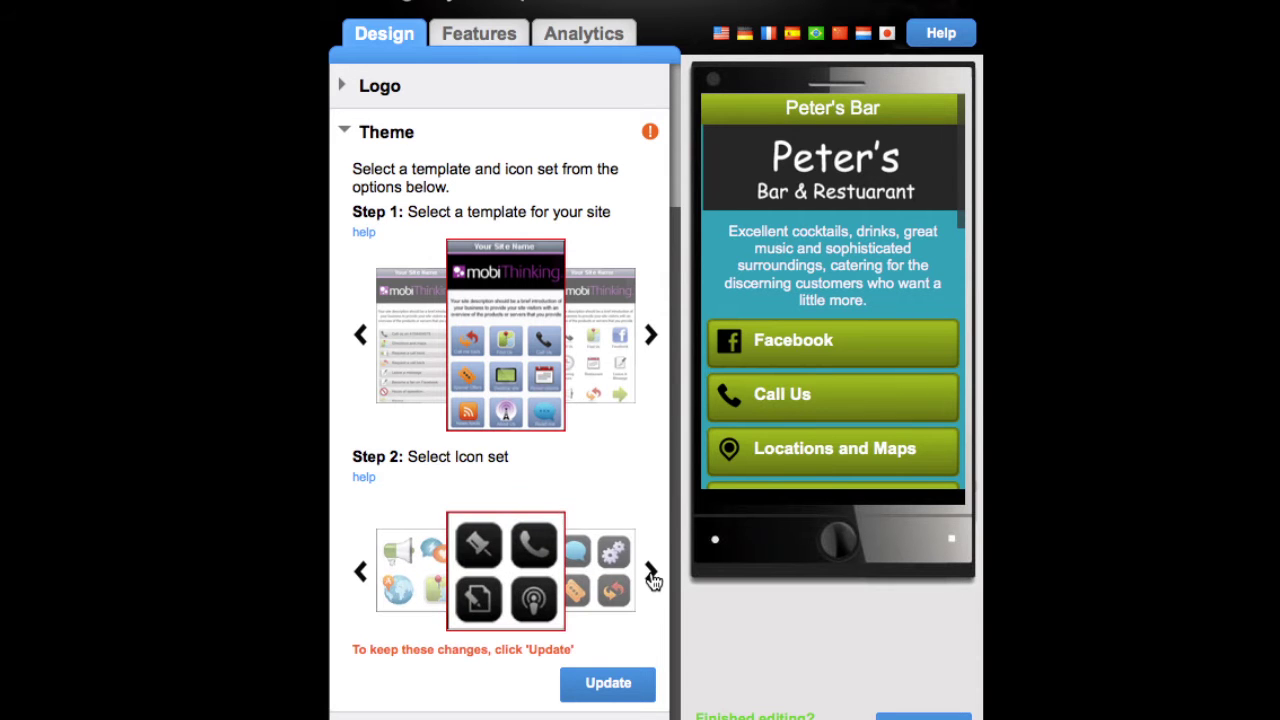
click(608, 688)
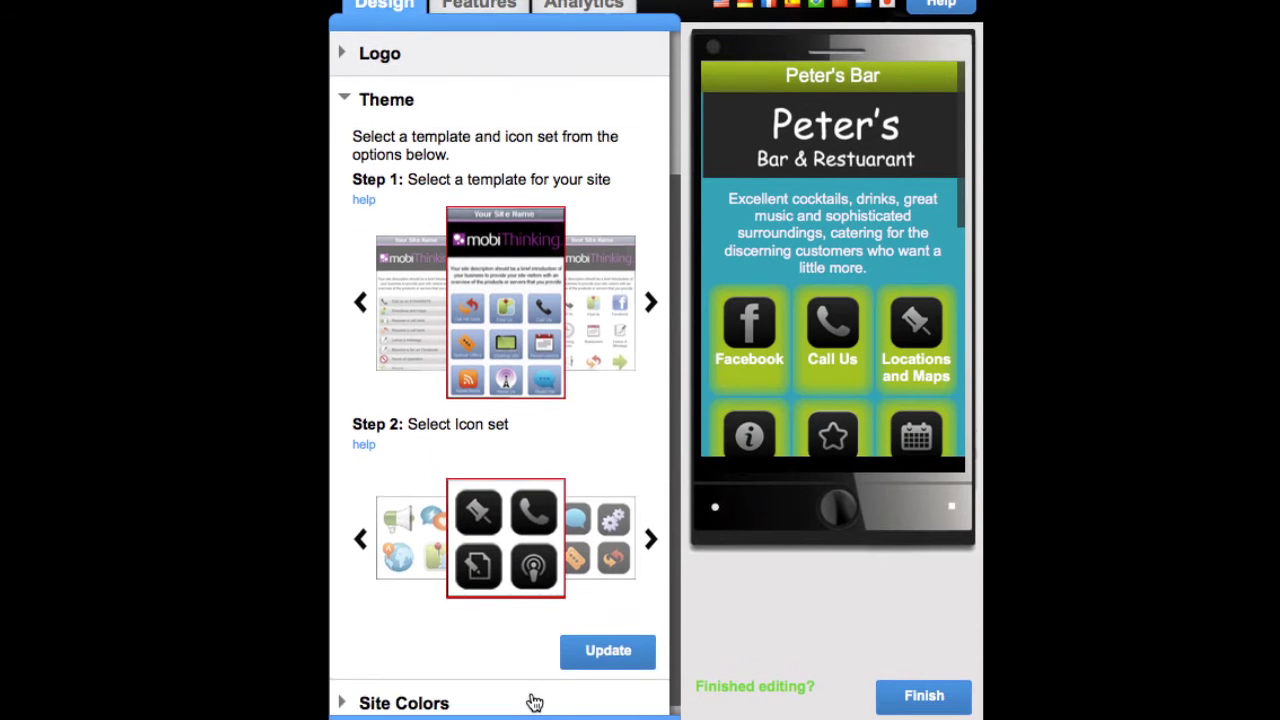
click(531, 700)
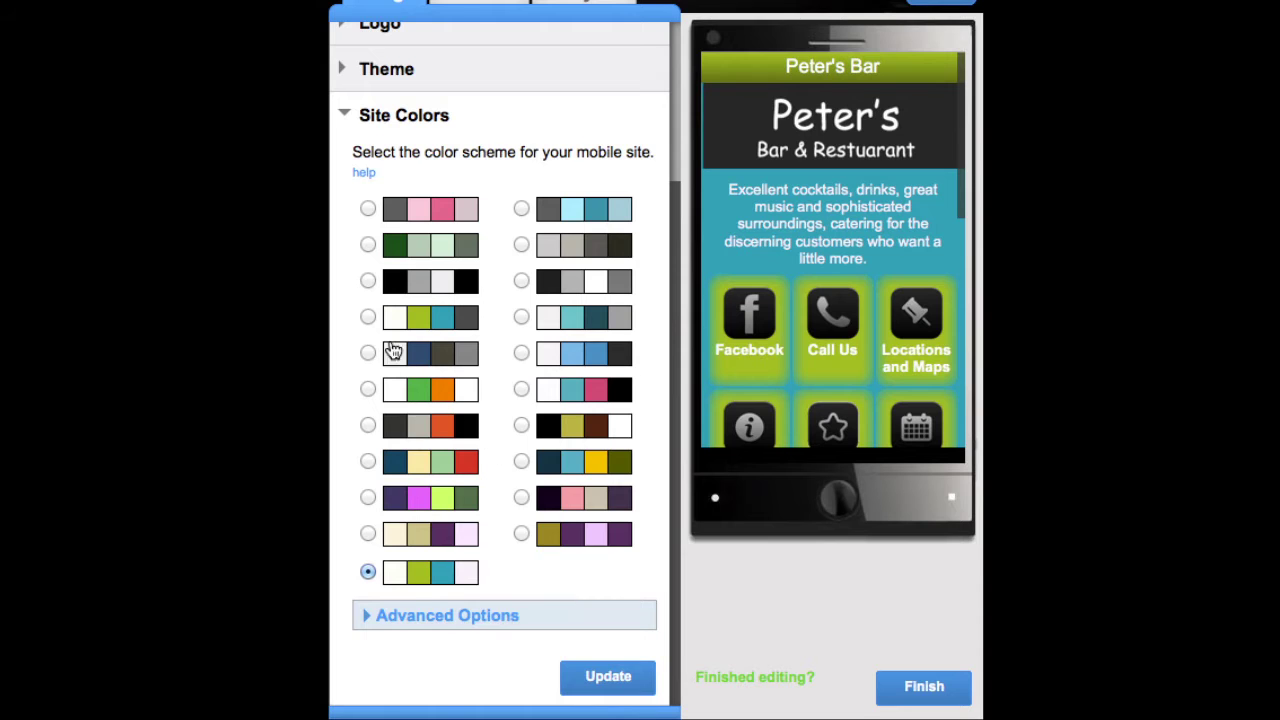
Try other colour schemes, return to white, green and teal, and show its colour values.
click(368, 352)
click(368, 281)
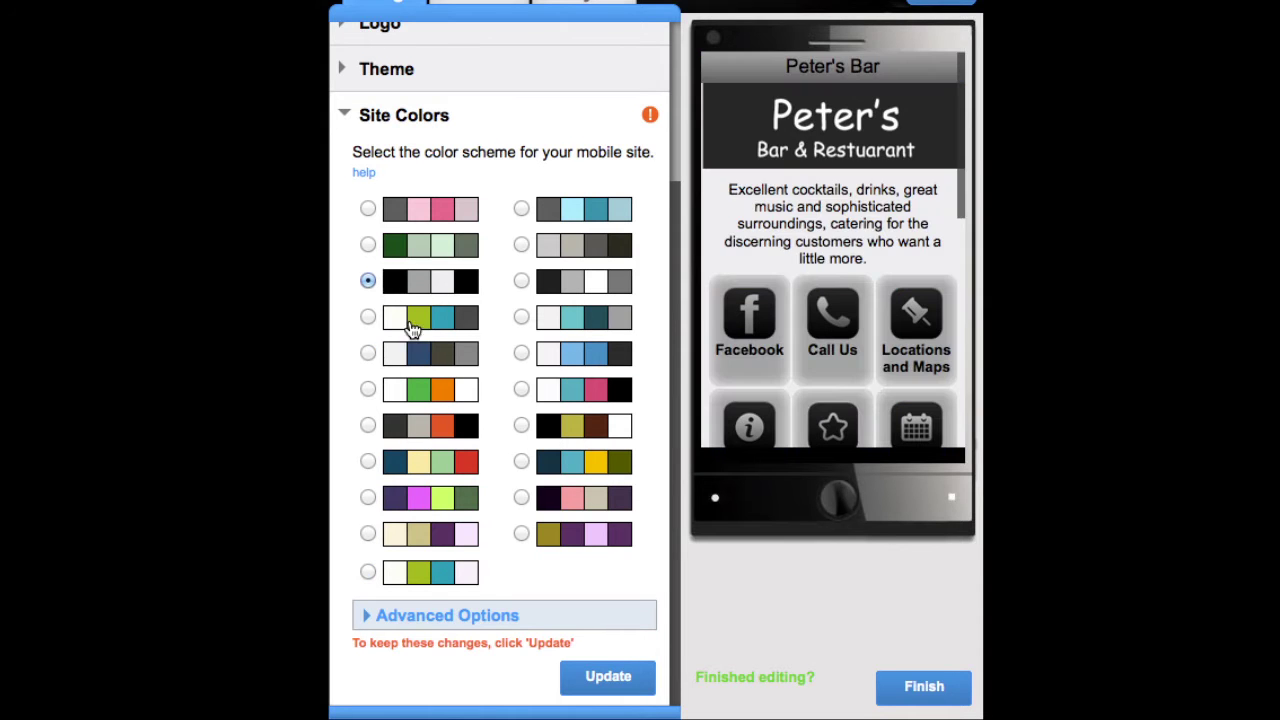
click(521, 424)
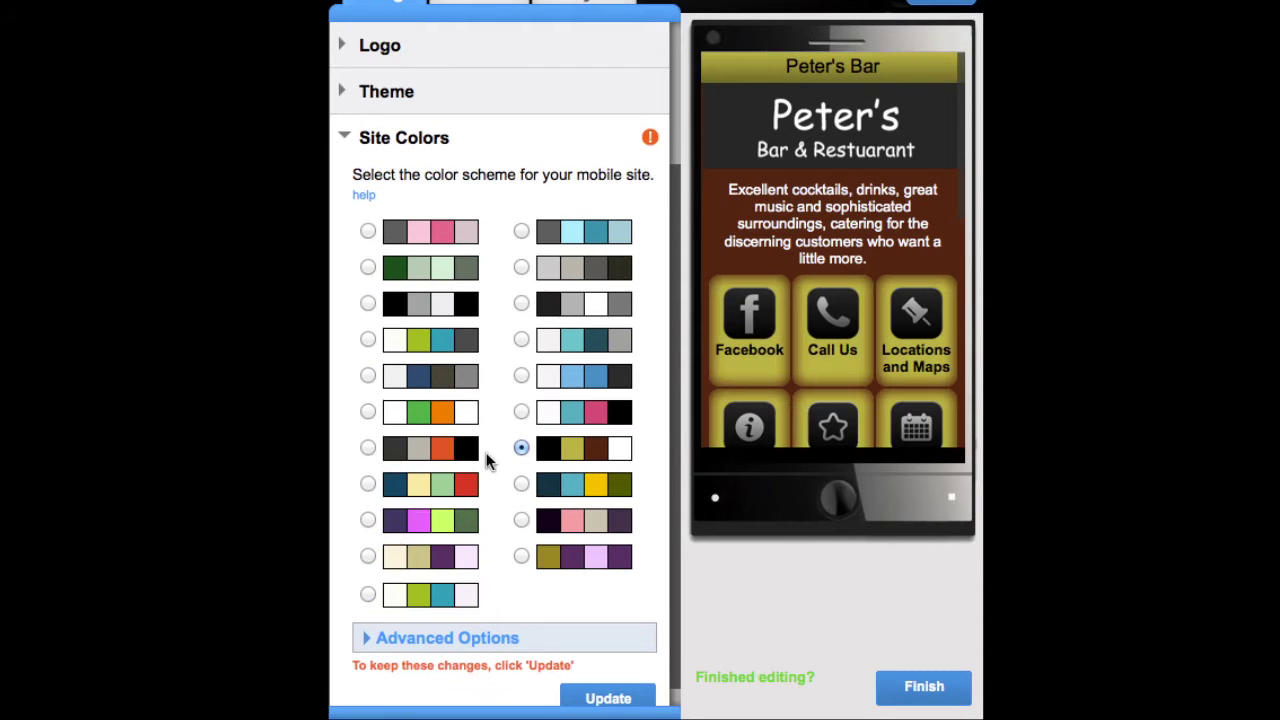
click(368, 595)
click(466, 660)
scroll(471, 657, down, 5)
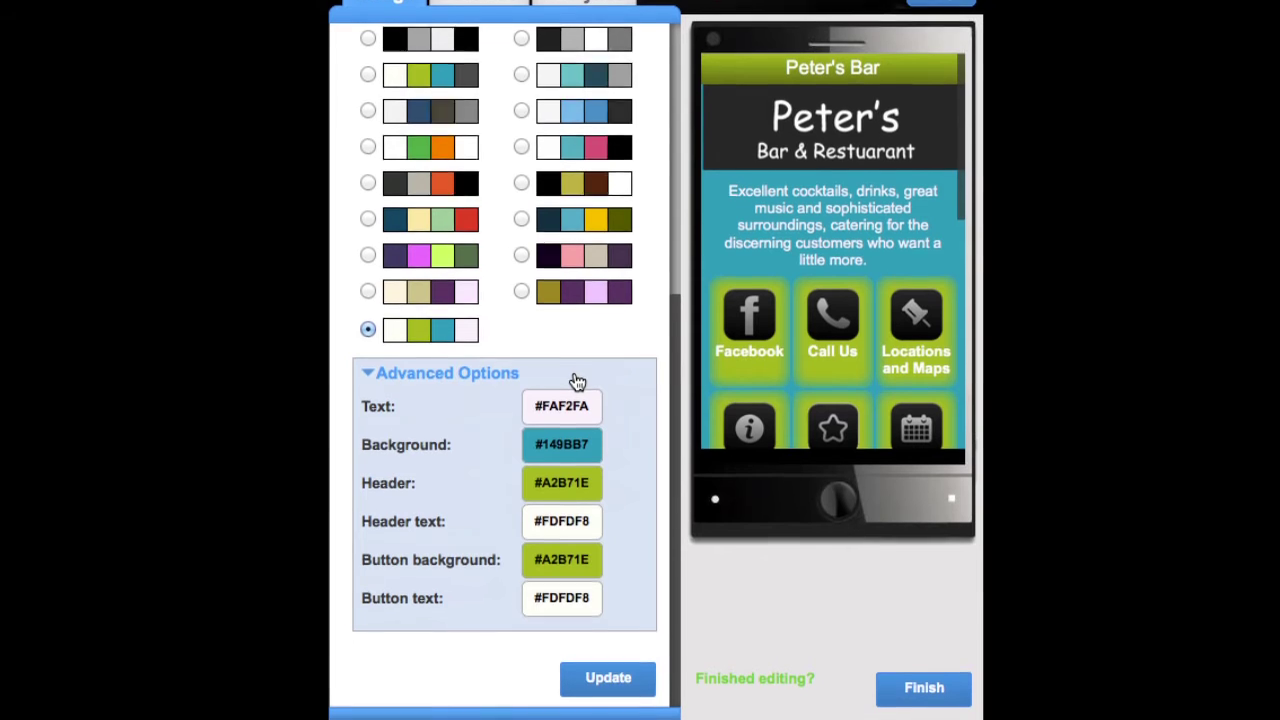
scroll(571, 380, up, 1)
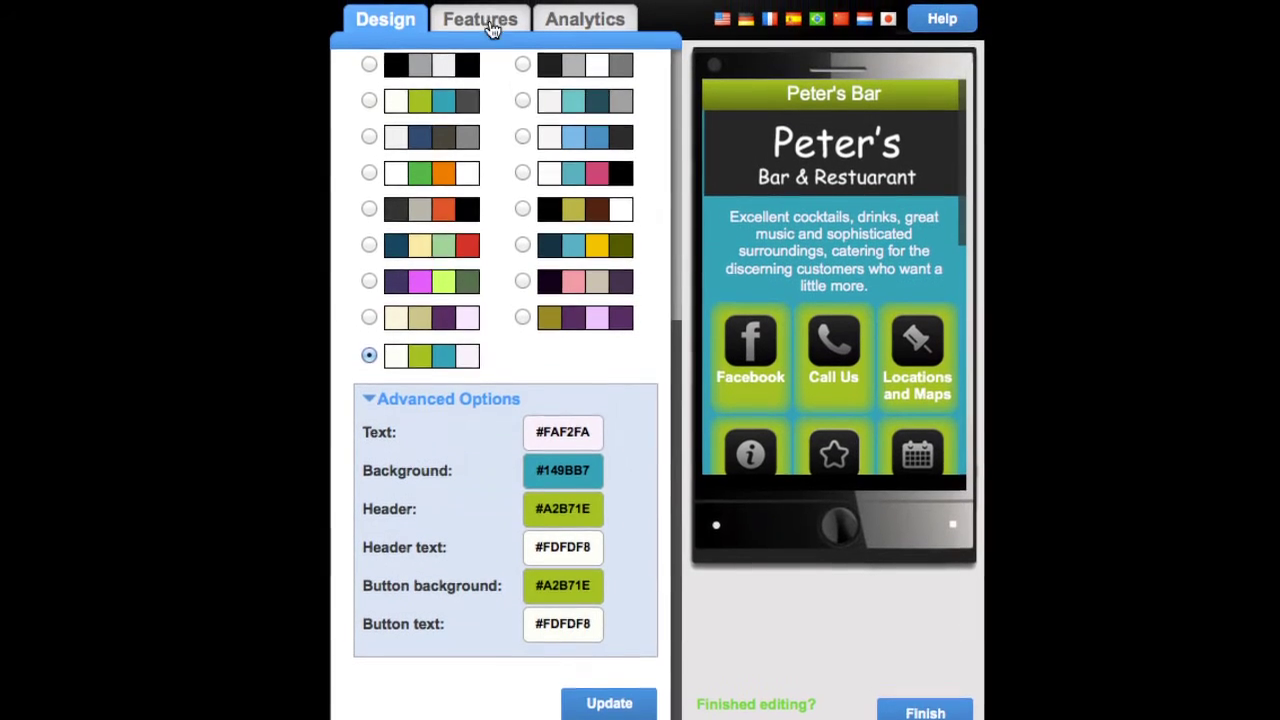
In Features, expand Call Us and Find Us to show the San Francisco and White House locations.
click(490, 32)
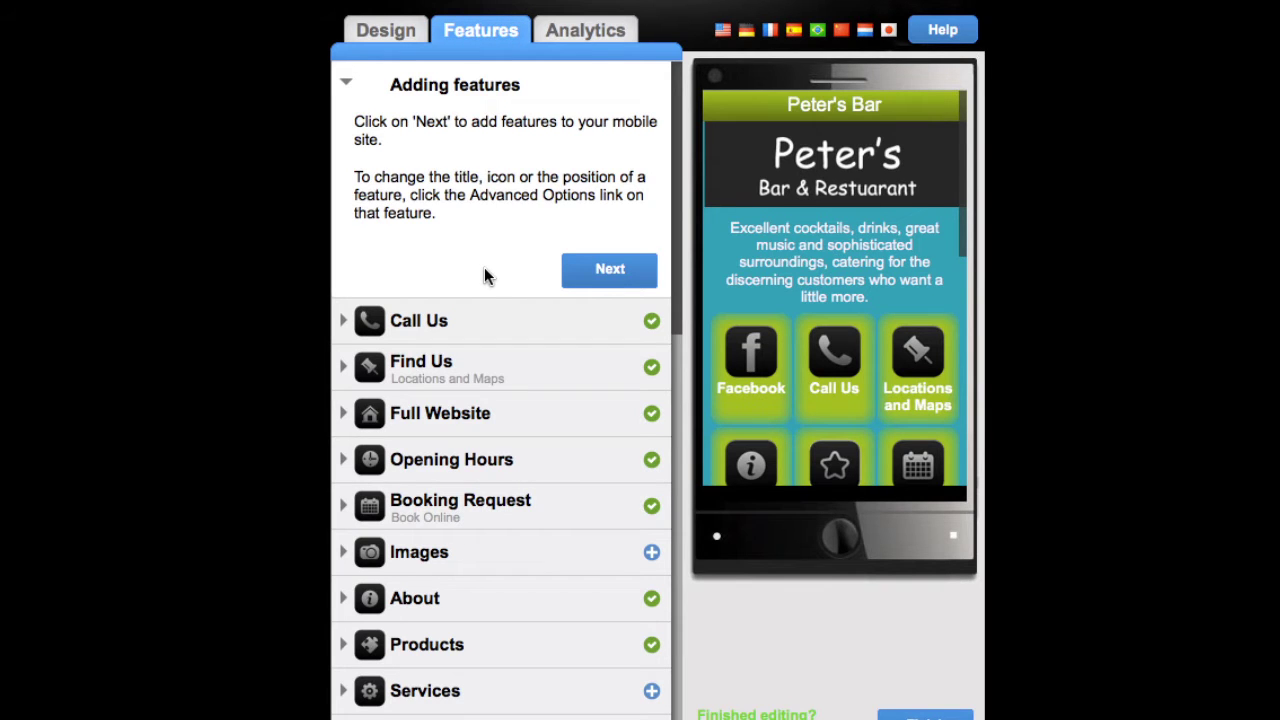
click(500, 322)
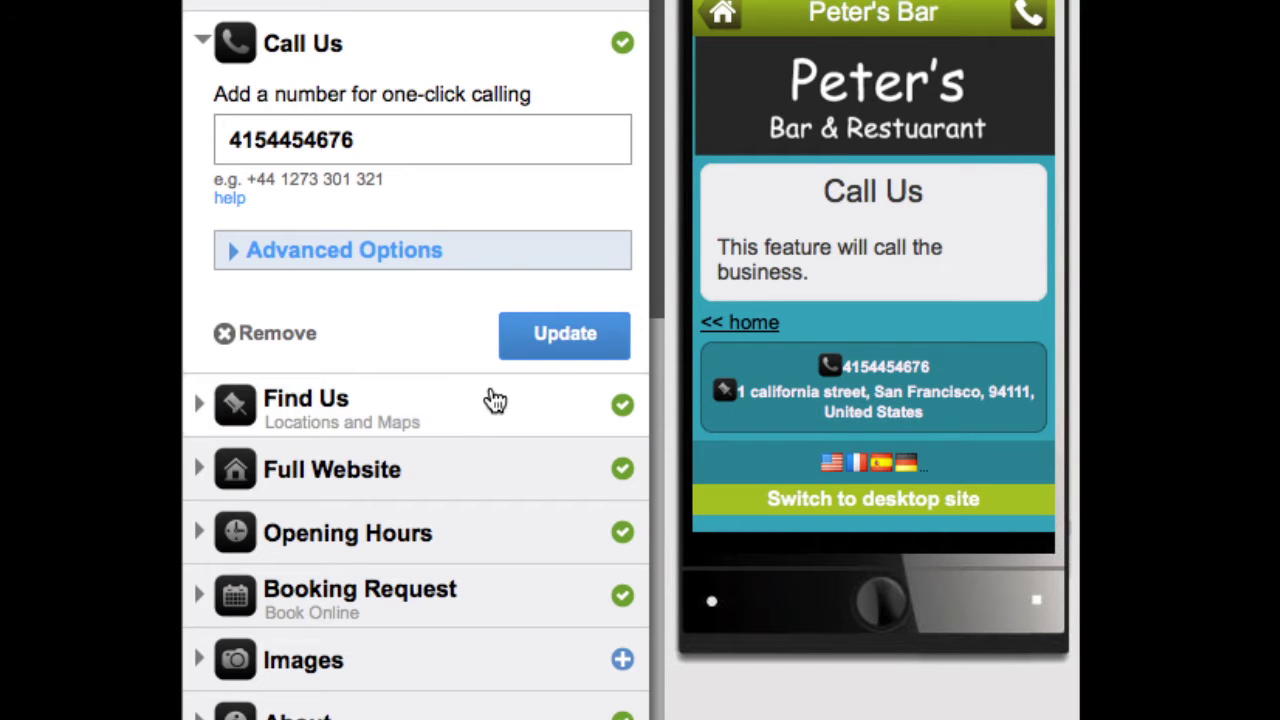
click(405, 418)
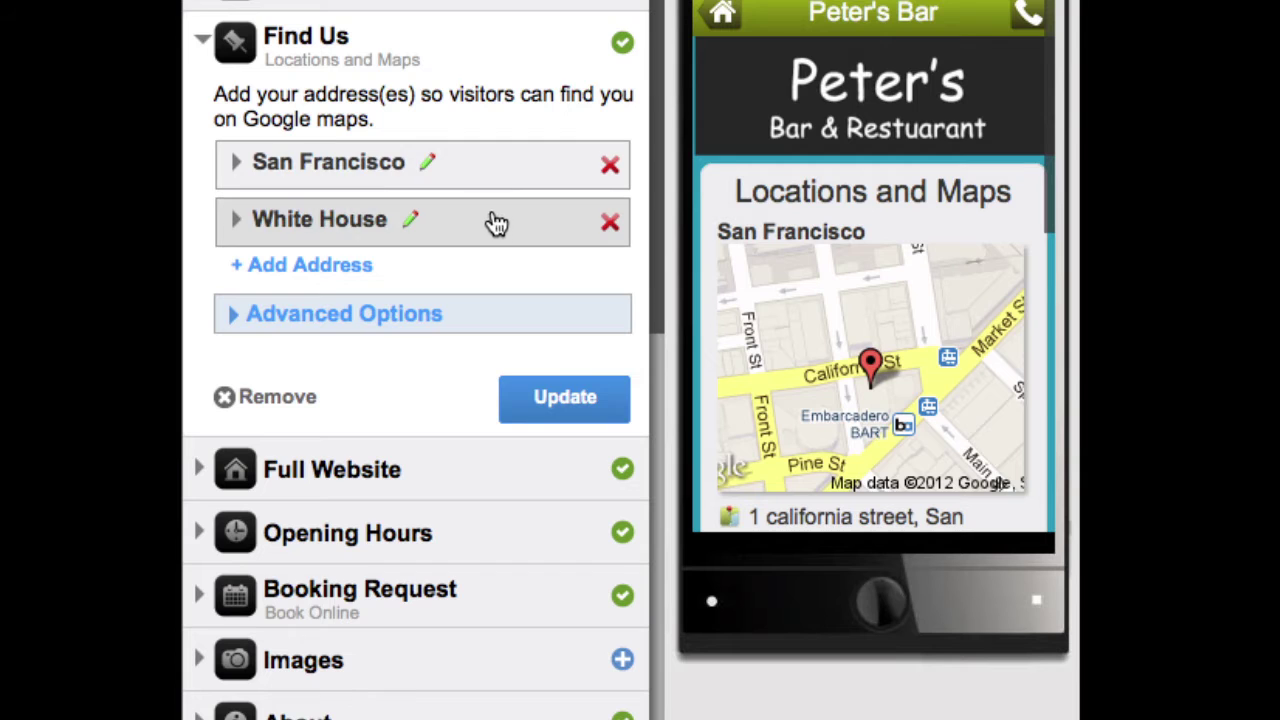
Scroll the preview to the Opening Hours listing 5:00pm – 11:30pm every day.
scroll(942, 300, down, 5)
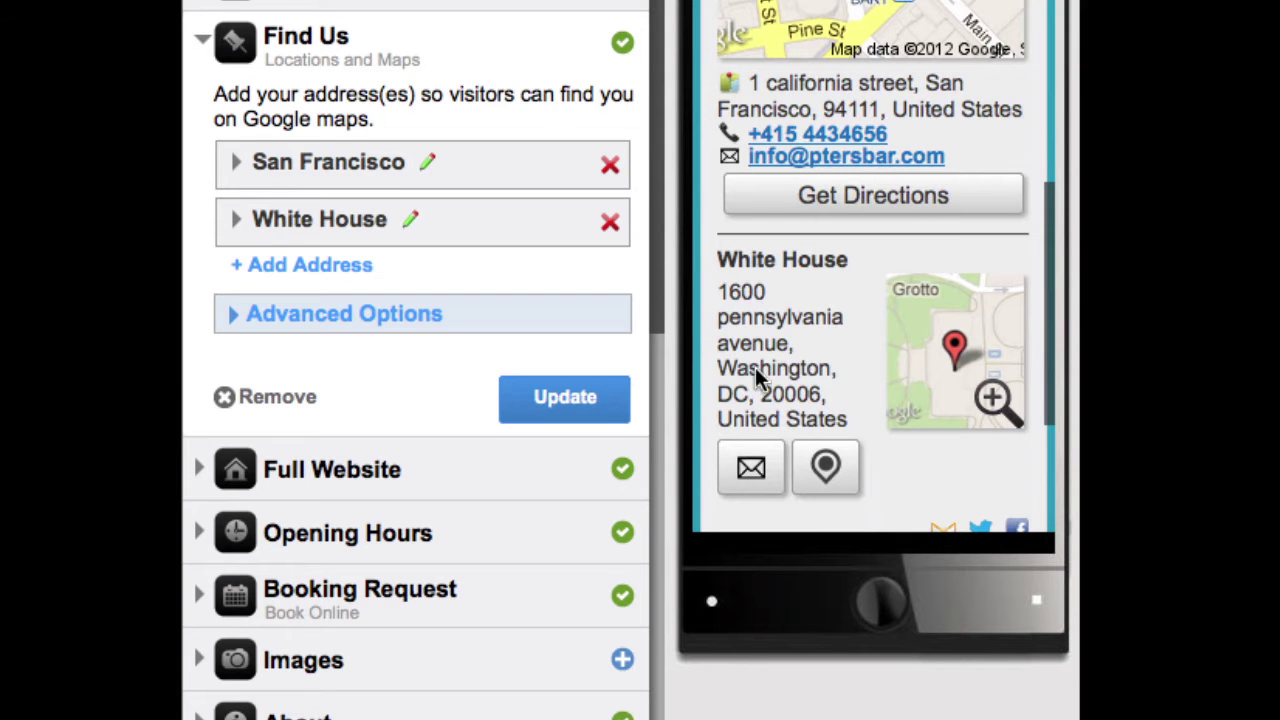
click(557, 534)
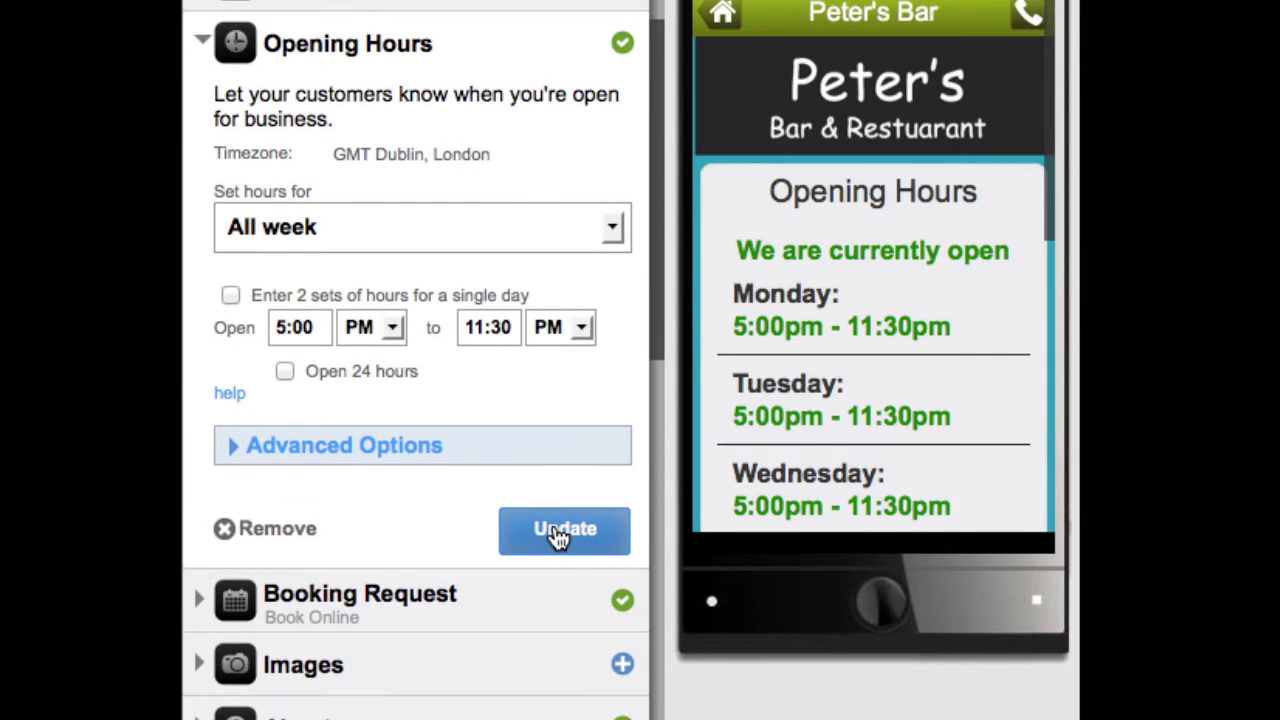
scroll(877, 428, up, 1)
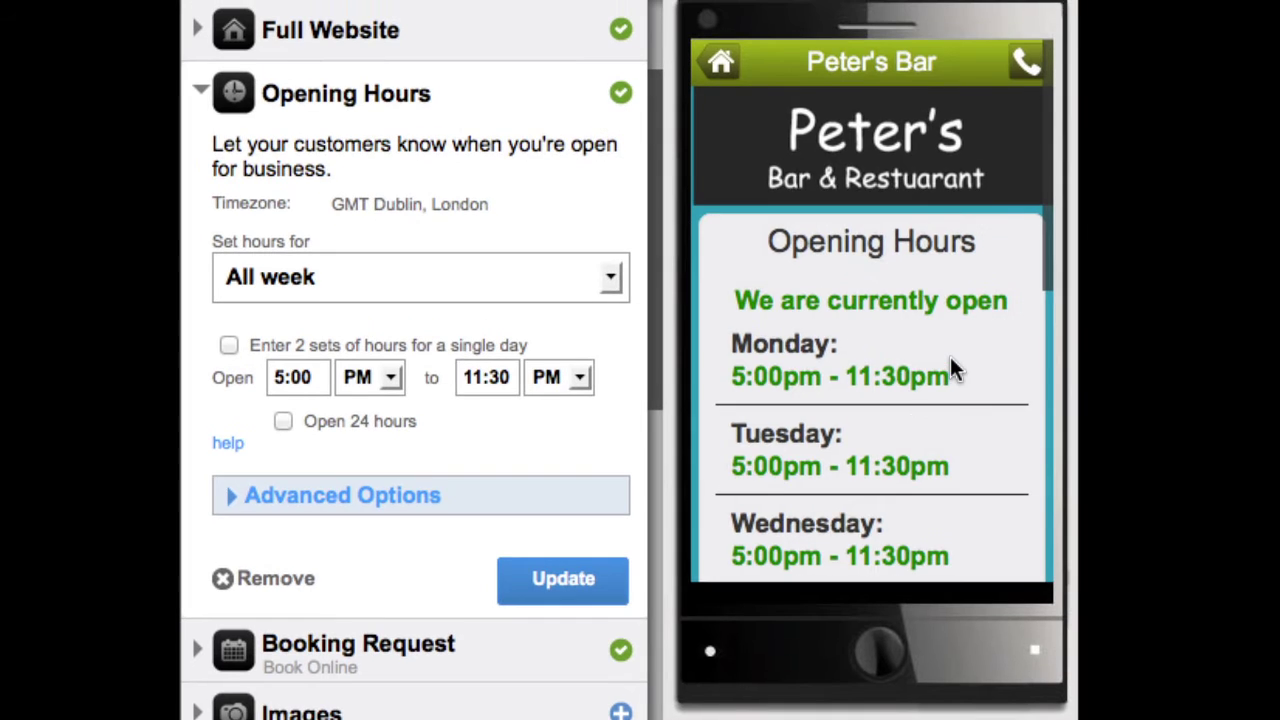
scroll(950, 358, down, 3)
scroll(950, 358, down, 1)
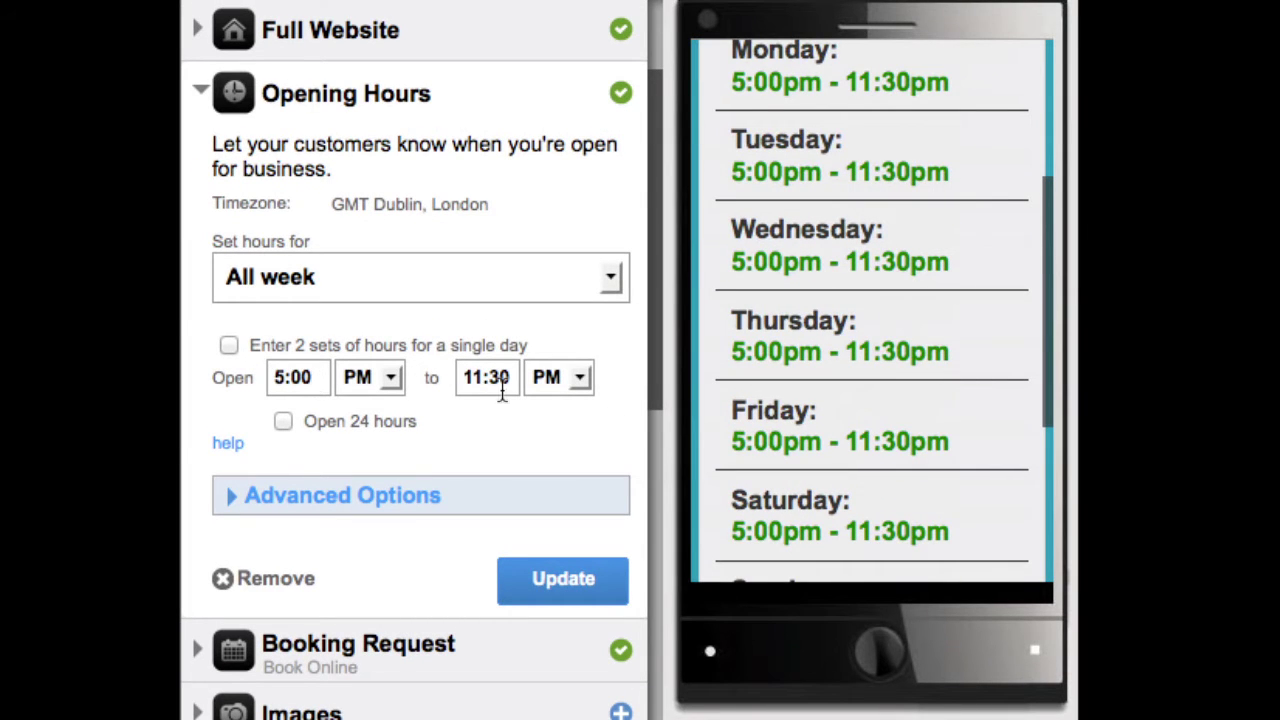
scroll(506, 420, down, 2)
scroll(510, 432, down, 3)
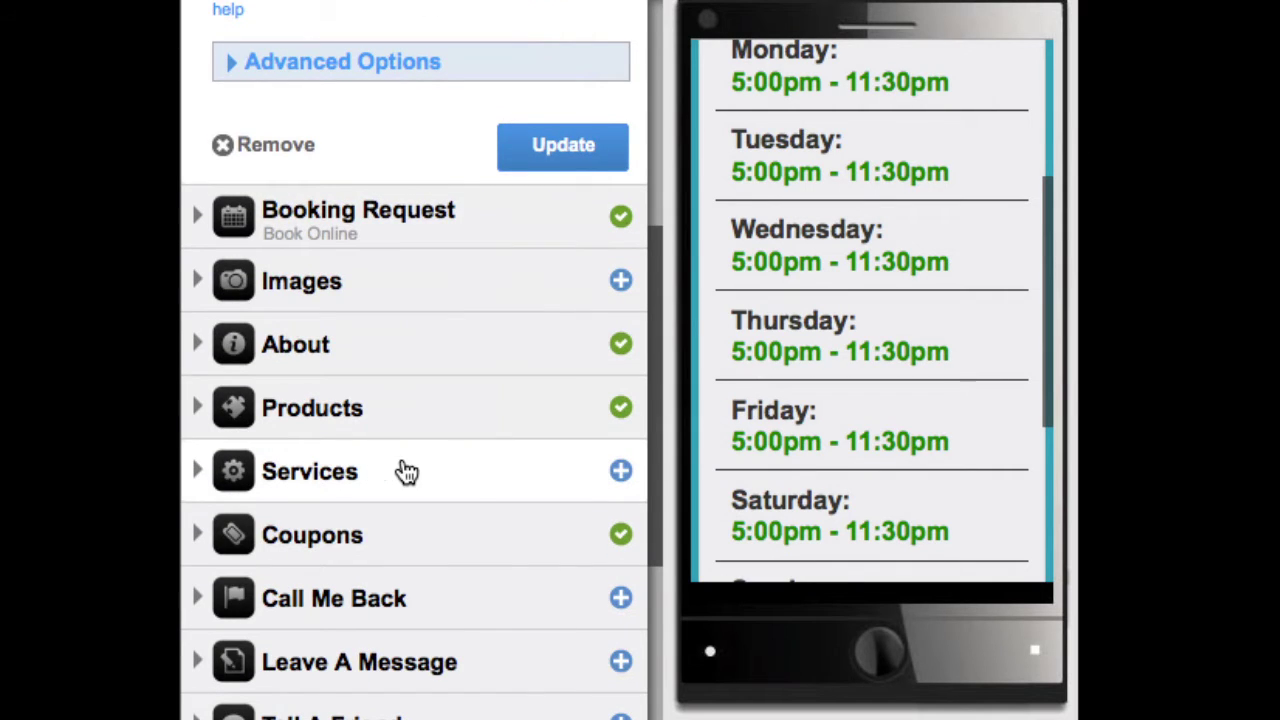
Try the existing web page and standalone page options for Products.
click(407, 420)
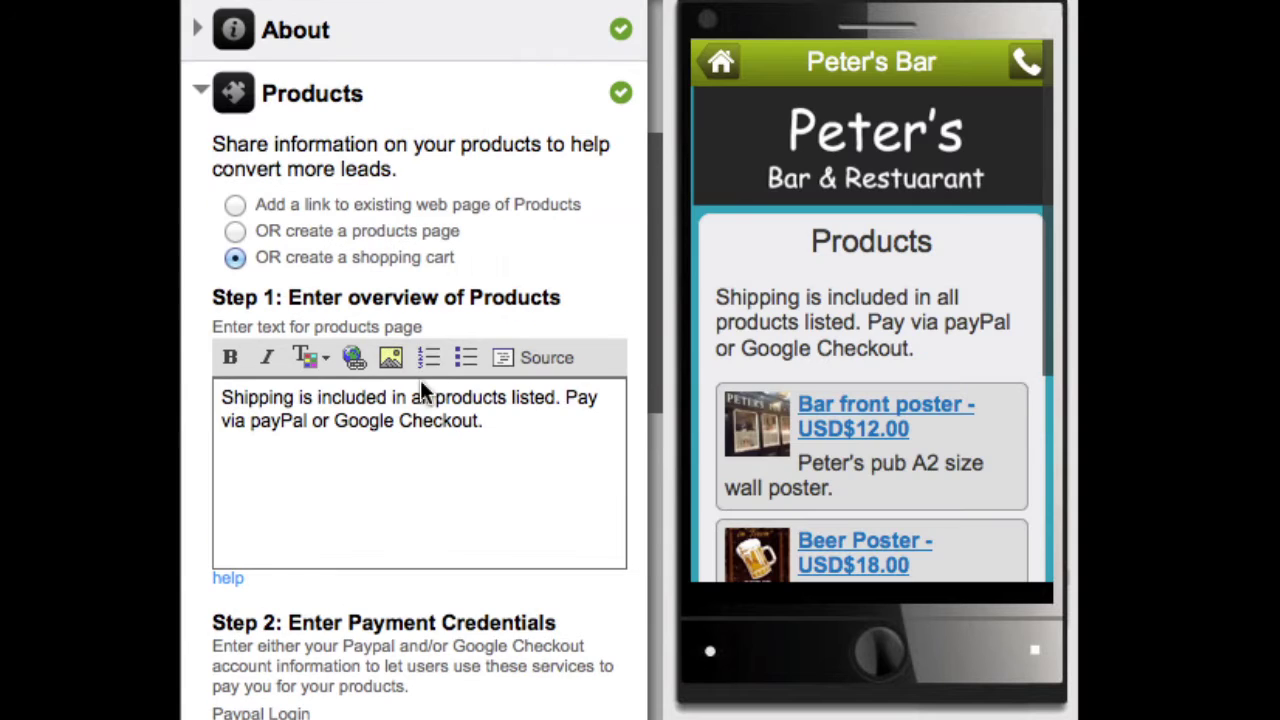
click(234, 206)
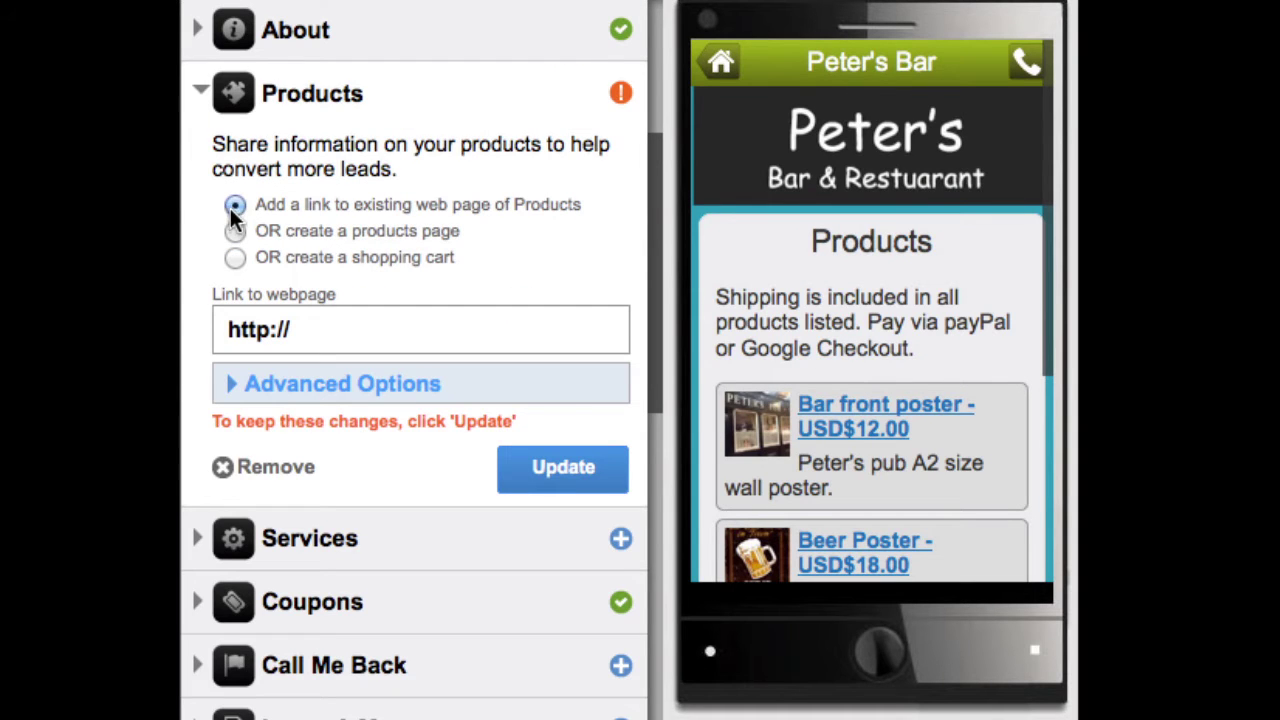
click(234, 231)
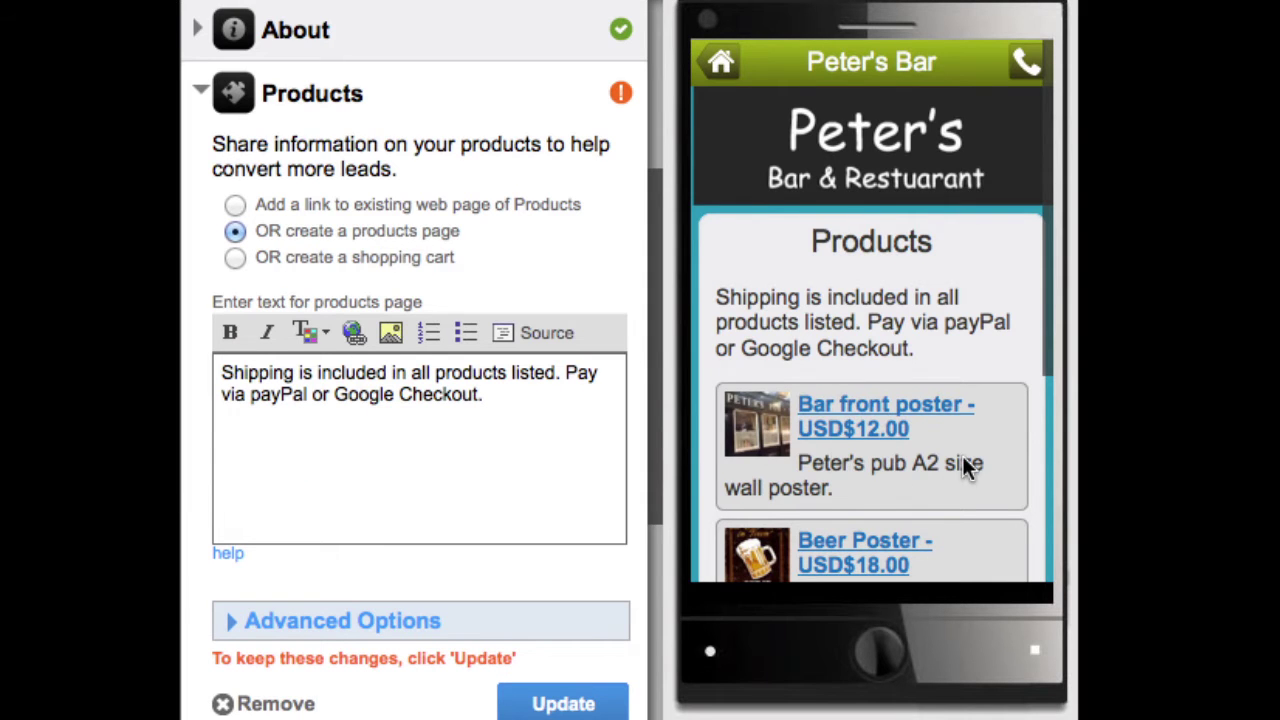
scroll(965, 468, down, 5)
scroll(963, 463, down, 2)
scroll(963, 465, up, 5)
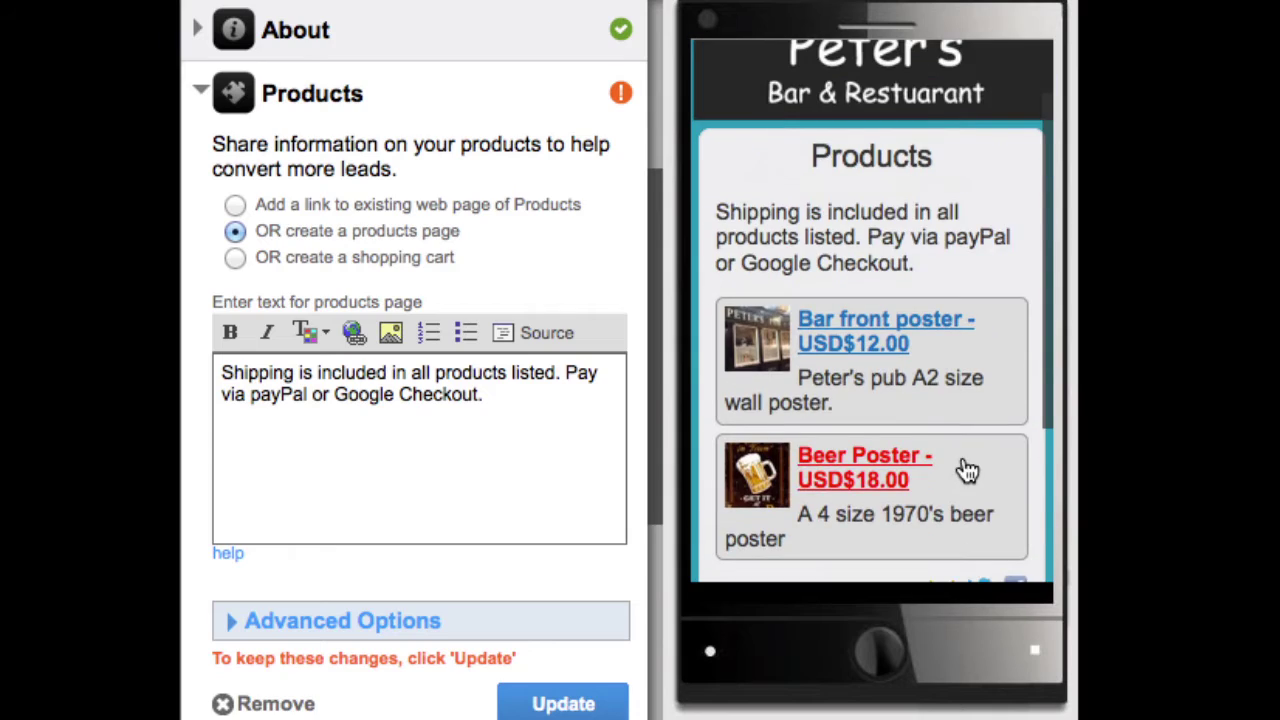
Set Products back to a shopping cart paid via PayPal or Google Checkout in USD.
click(234, 257)
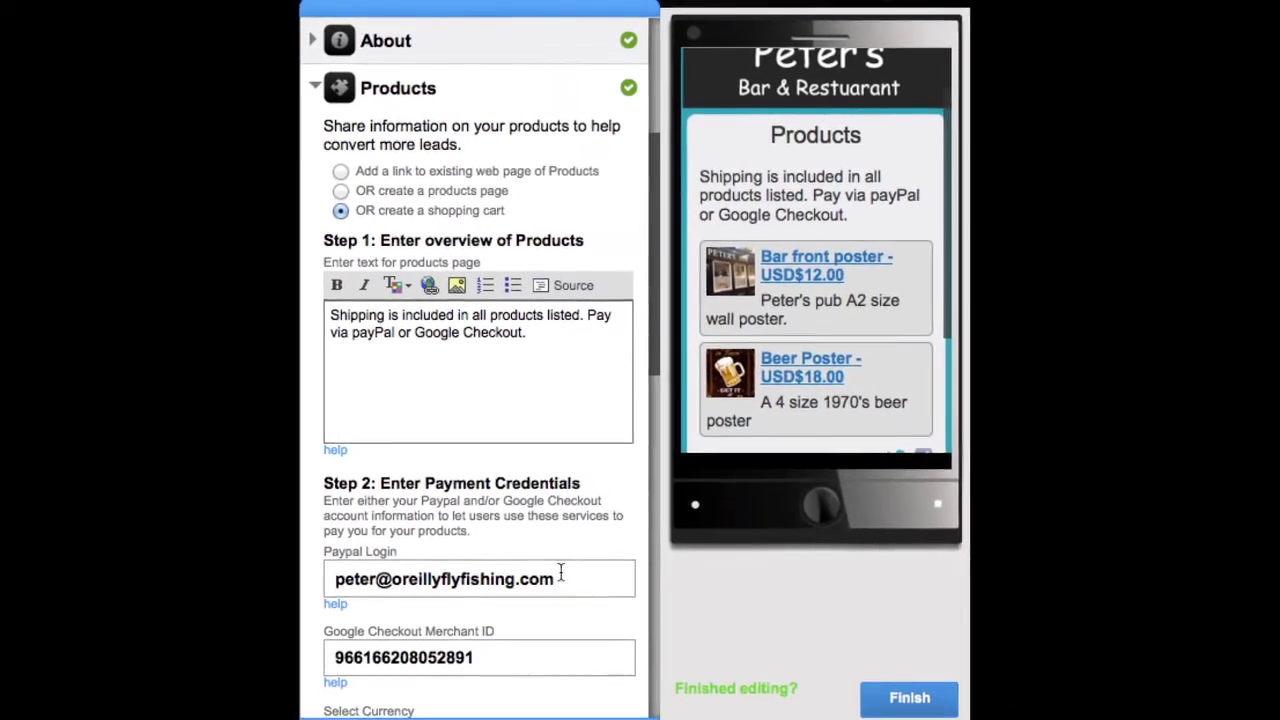
scroll(561, 572, down, 2)
scroll(561, 570, down, 3)
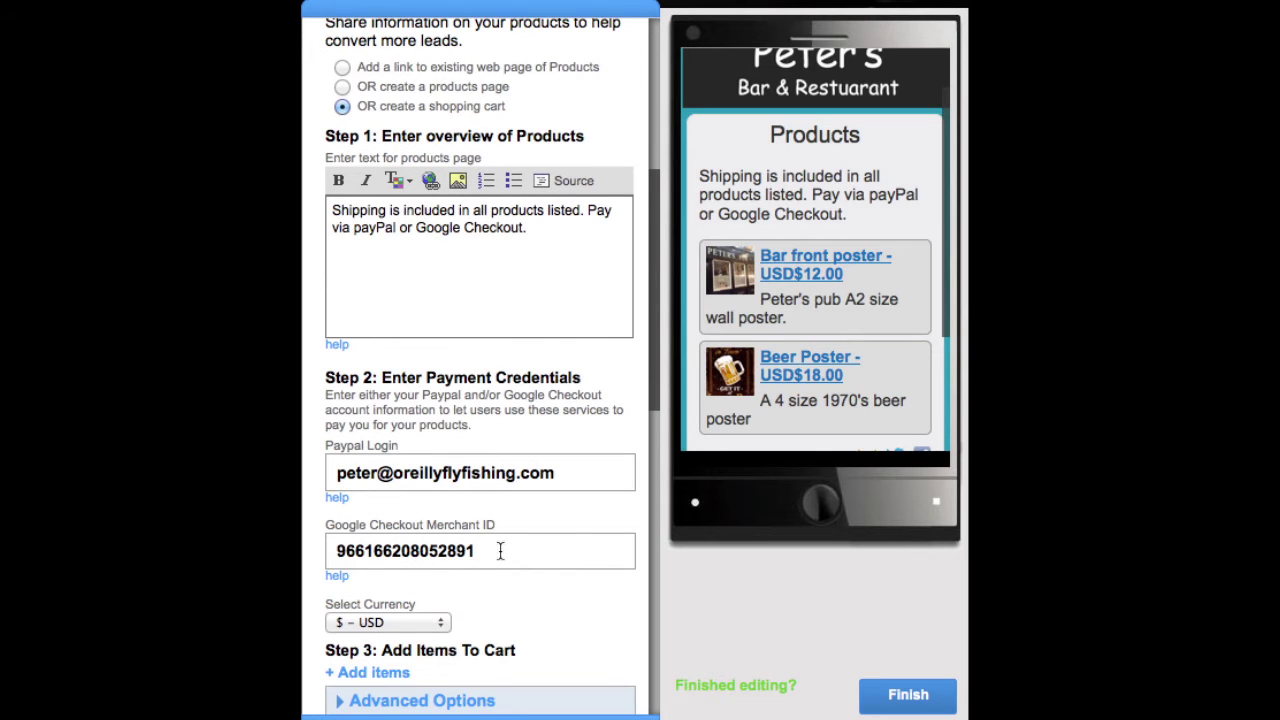
scroll(500, 555, down, 2)
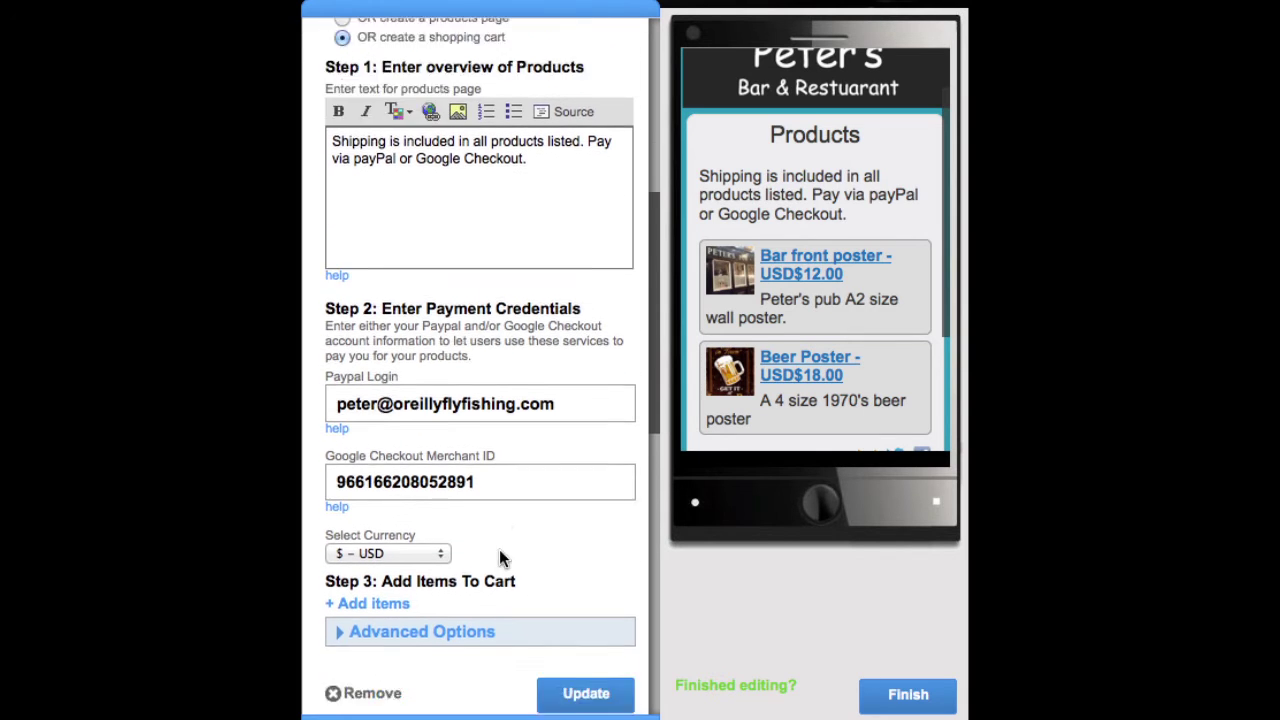
scroll(500, 557, down, 8)
scroll(500, 560, down, 1)
click(494, 481)
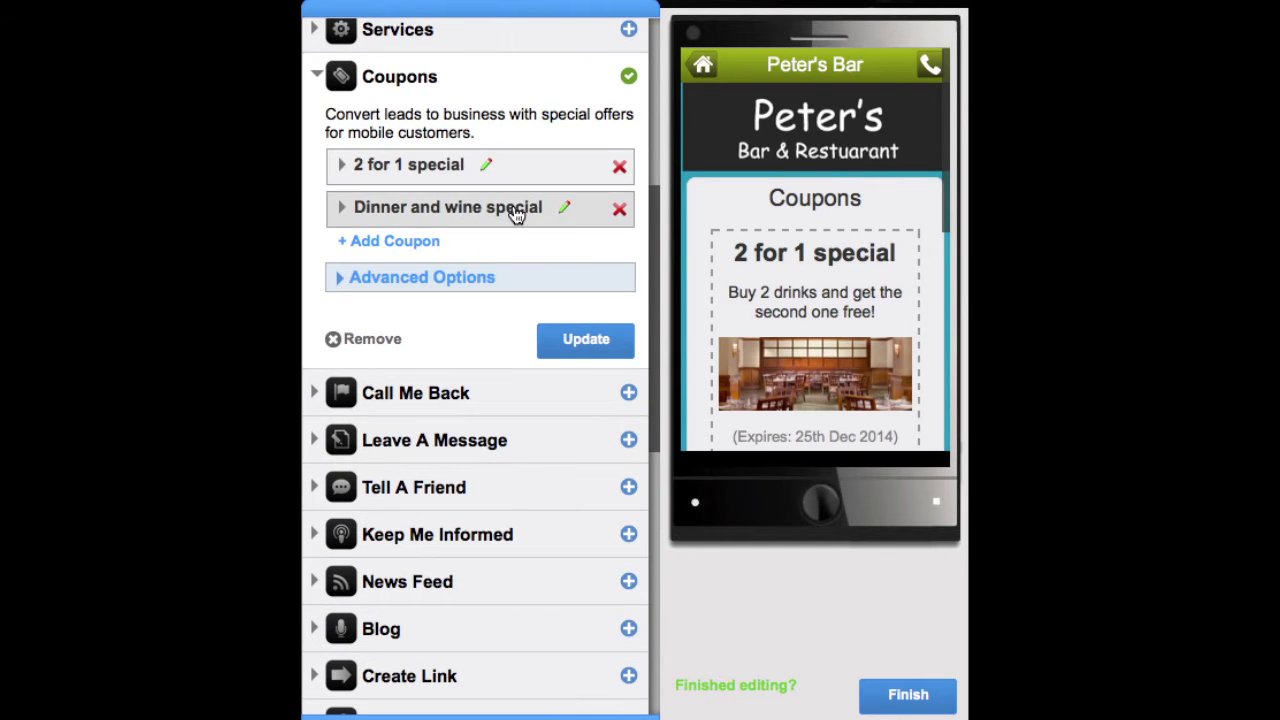
Scroll the preview through the 2 for 1 and Dinner and wine special coupons.
scroll(901, 280, down, 2)
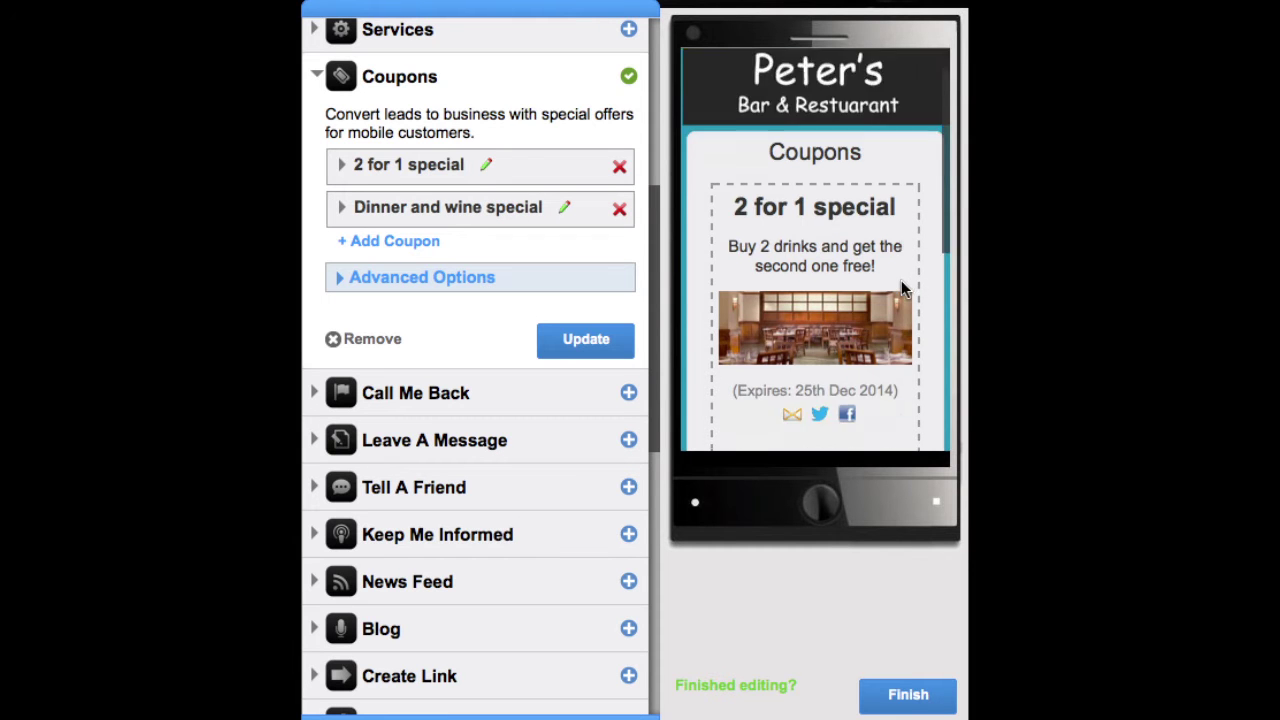
scroll(901, 280, down, 5)
scroll(900, 285, down, 2)
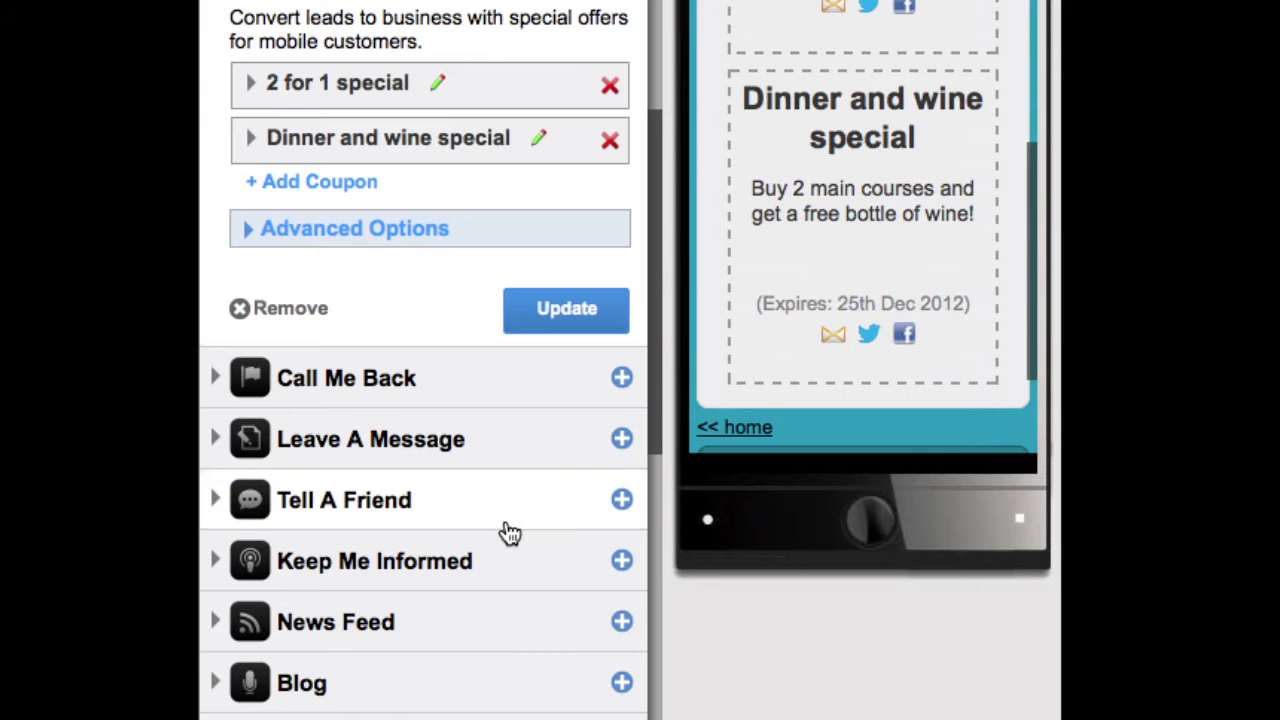
scroll(503, 531, down, 5)
scroll(500, 532, down, 1)
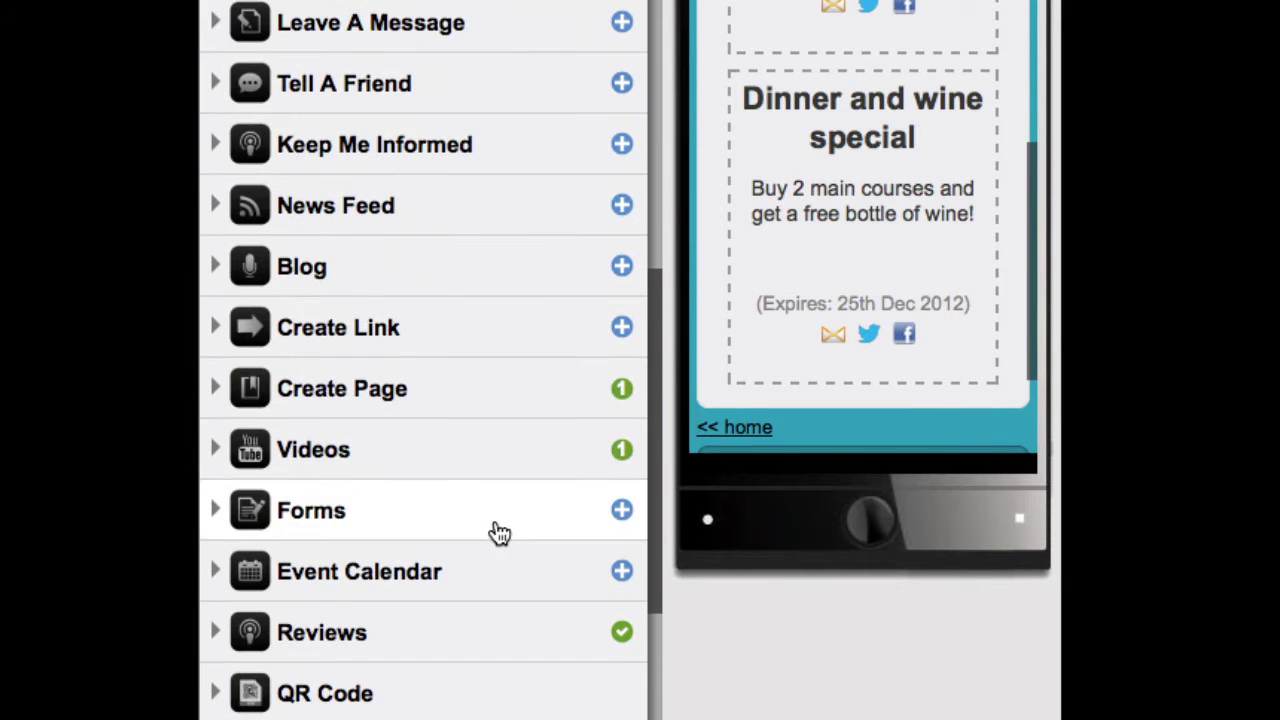
click(477, 398)
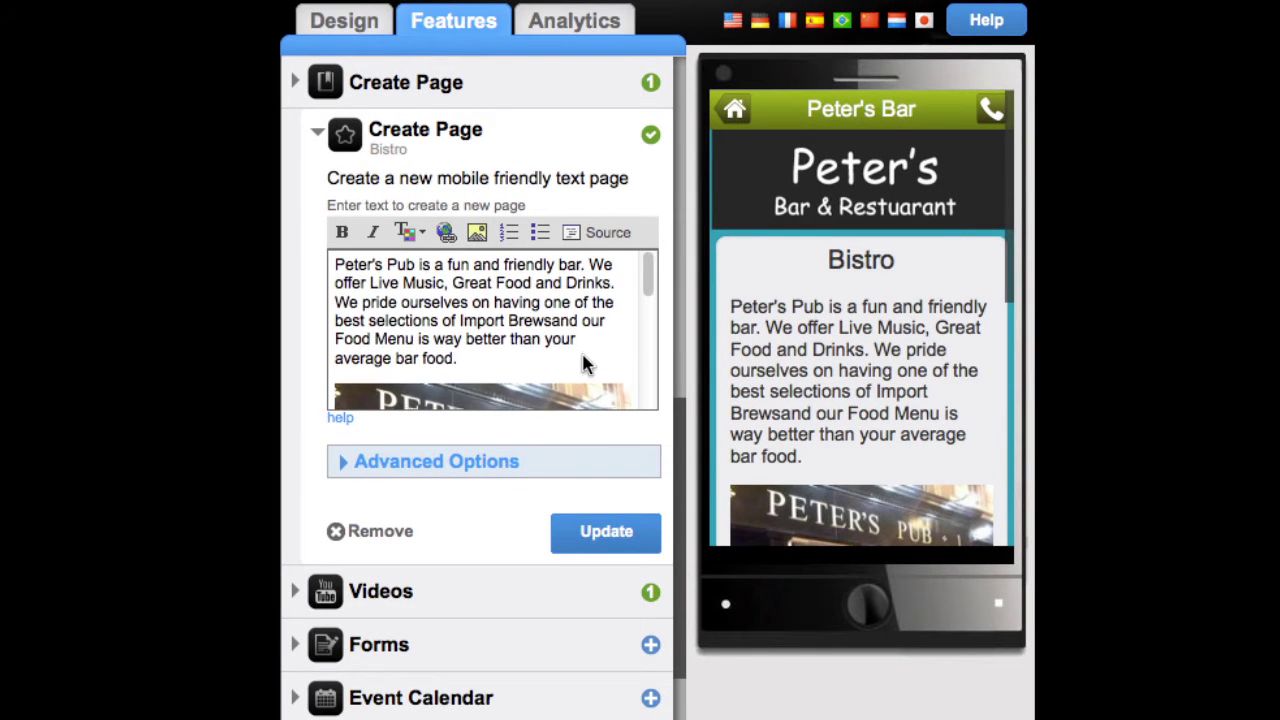
Scroll through the Bistro page's description, pub photo and Buffalo wings line.
scroll(585, 362, down, 3)
scroll(585, 362, down, 2)
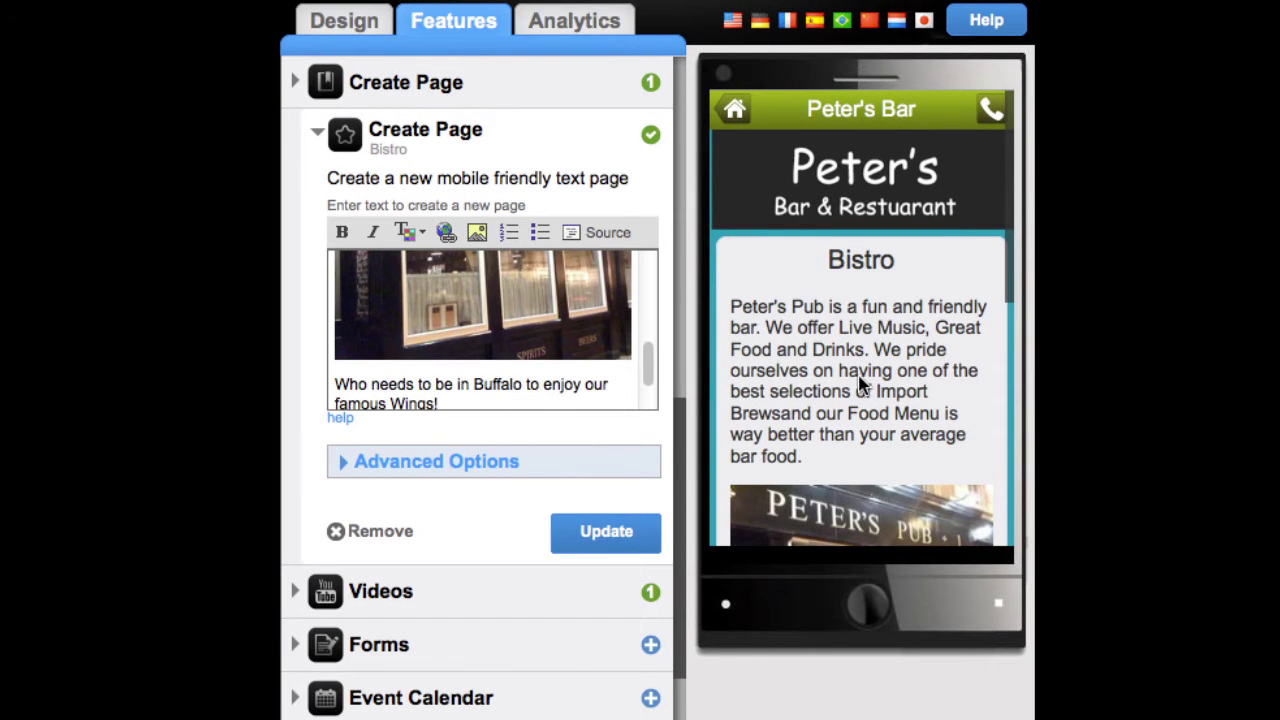
scroll(905, 418, down, 2)
scroll(905, 418, down, 4)
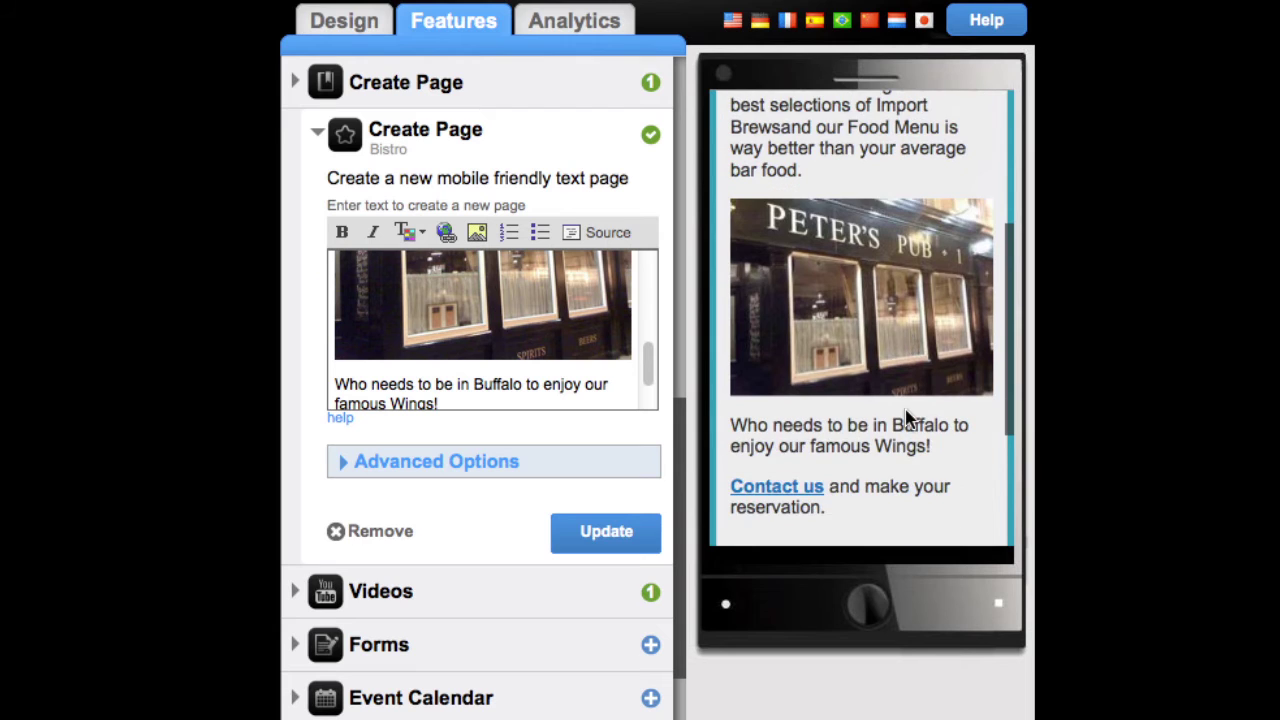
click(571, 593)
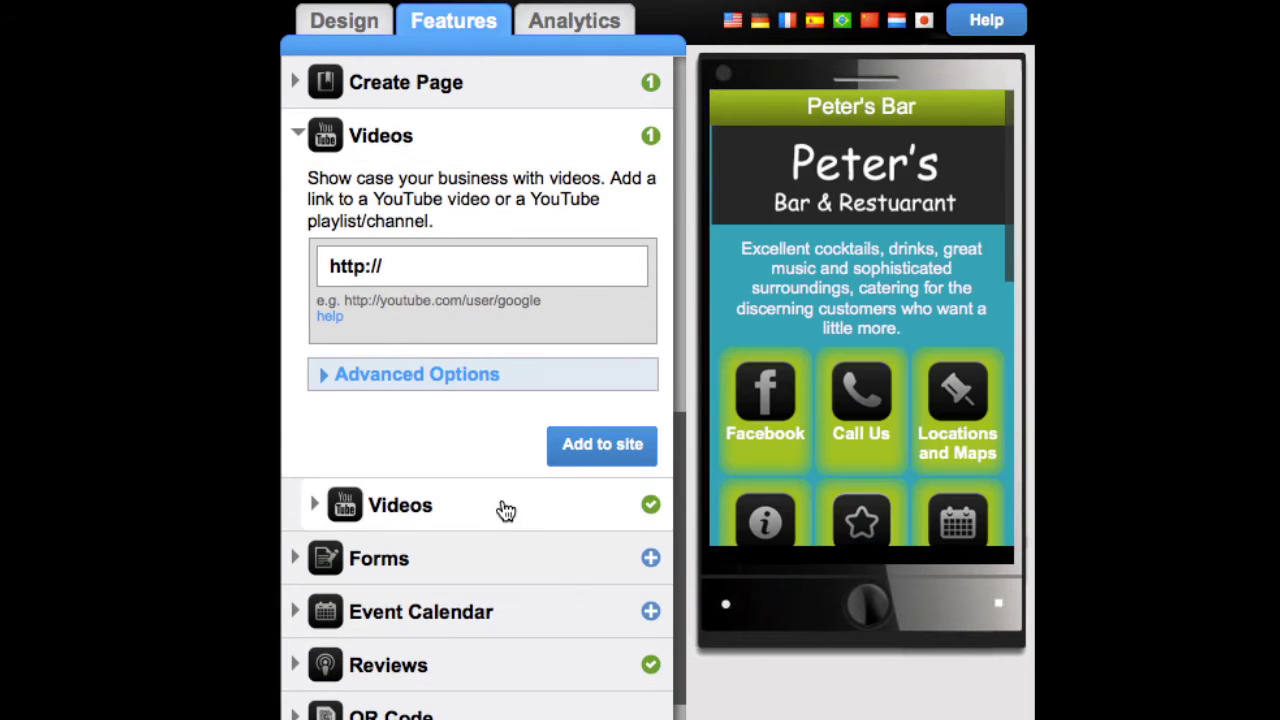
Add a third YouTube video by pasting its link, then show the Videos advanced options.
click(502, 506)
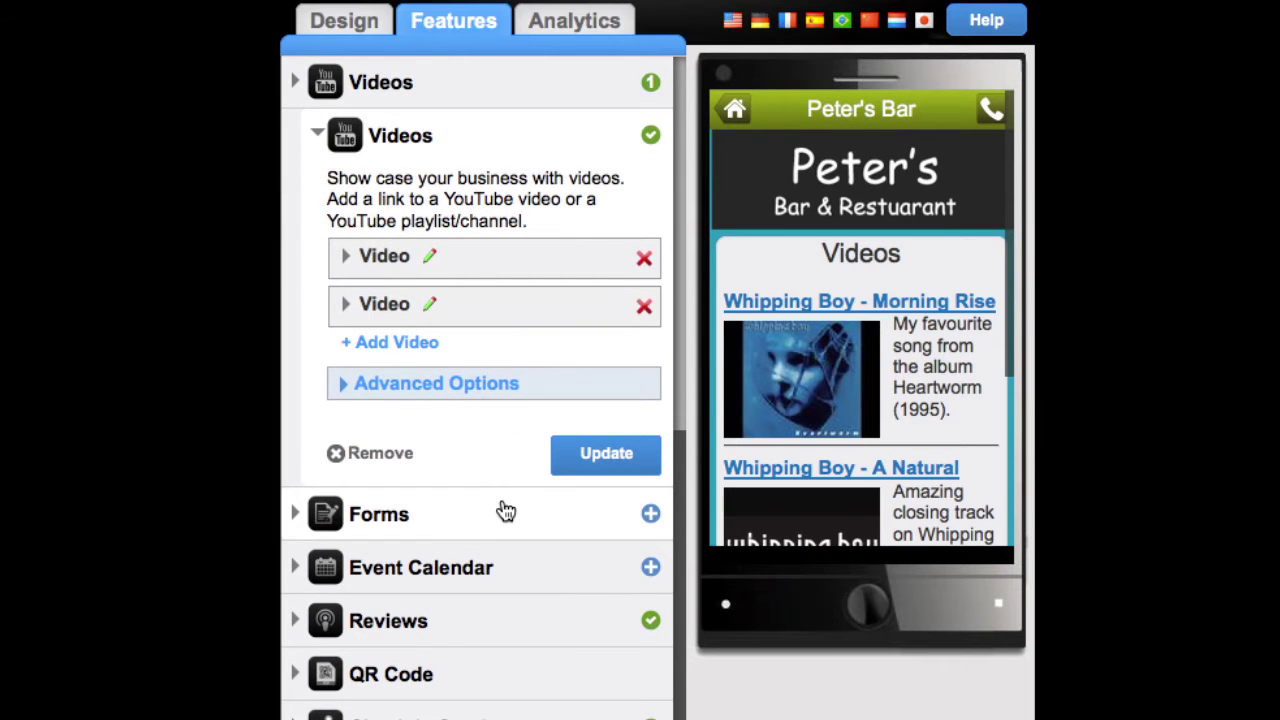
click(426, 350)
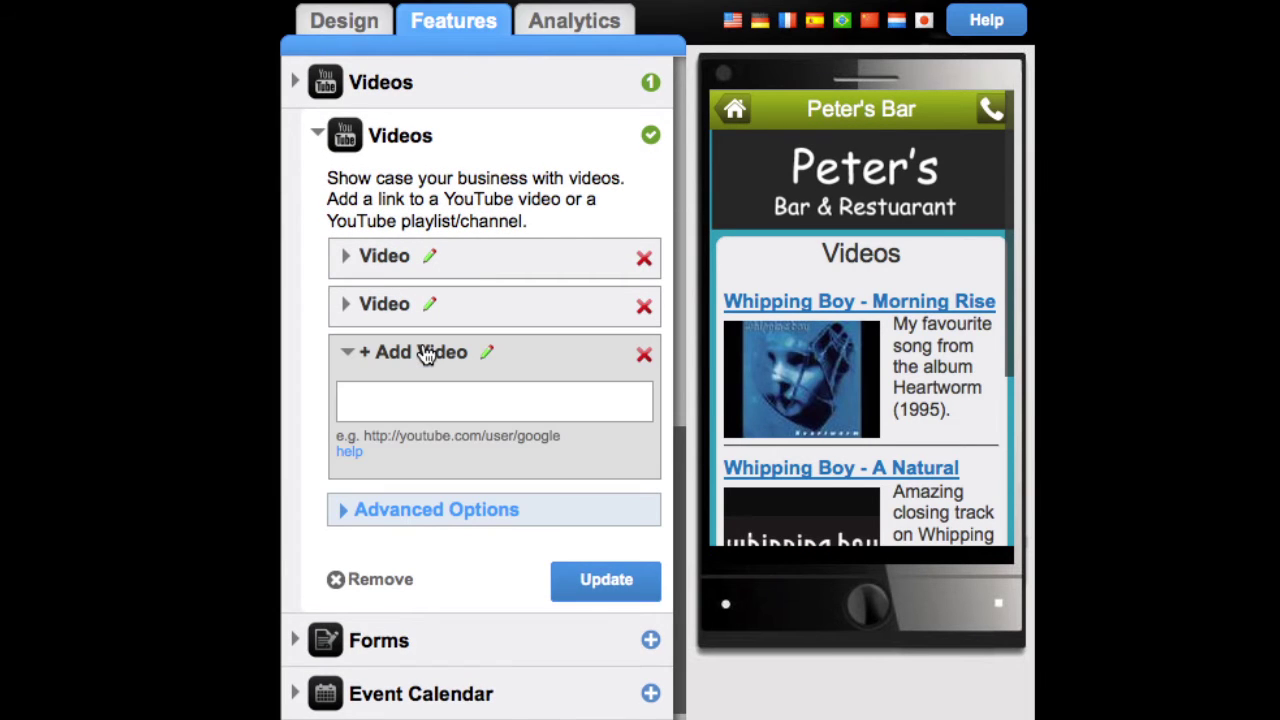
click(534, 410)
key(ctrl+v)
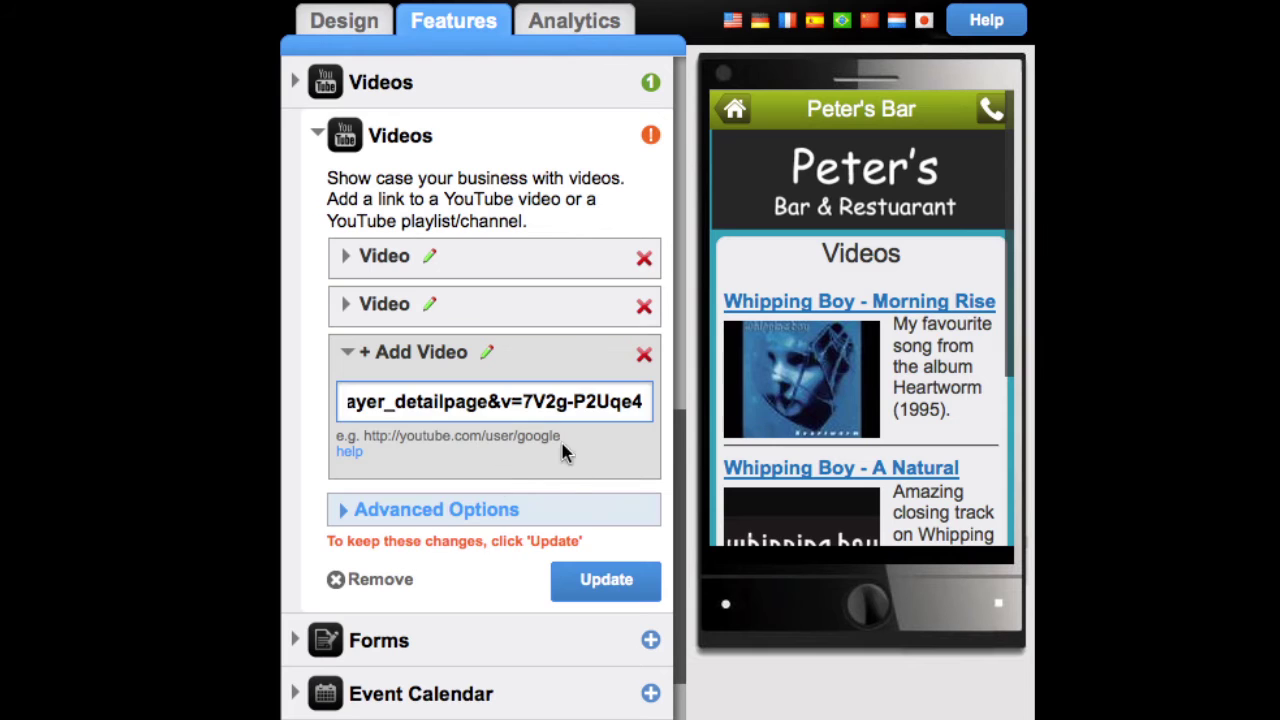
click(583, 585)
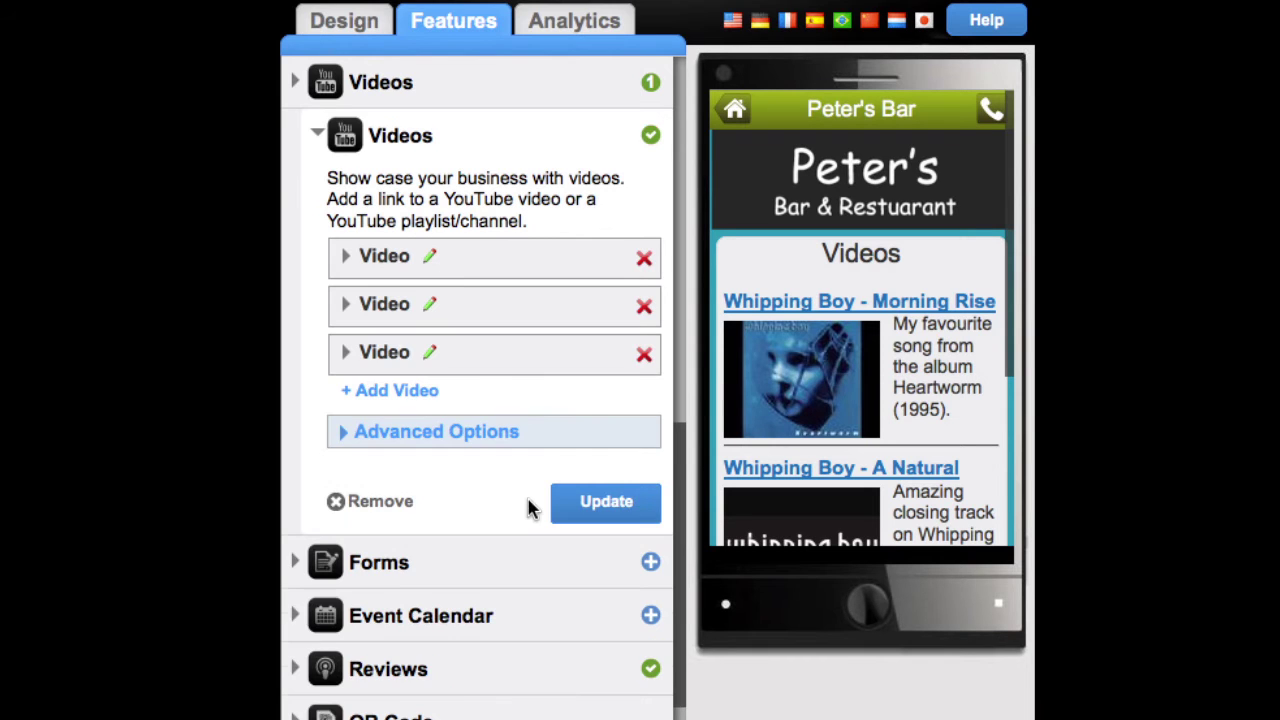
click(522, 444)
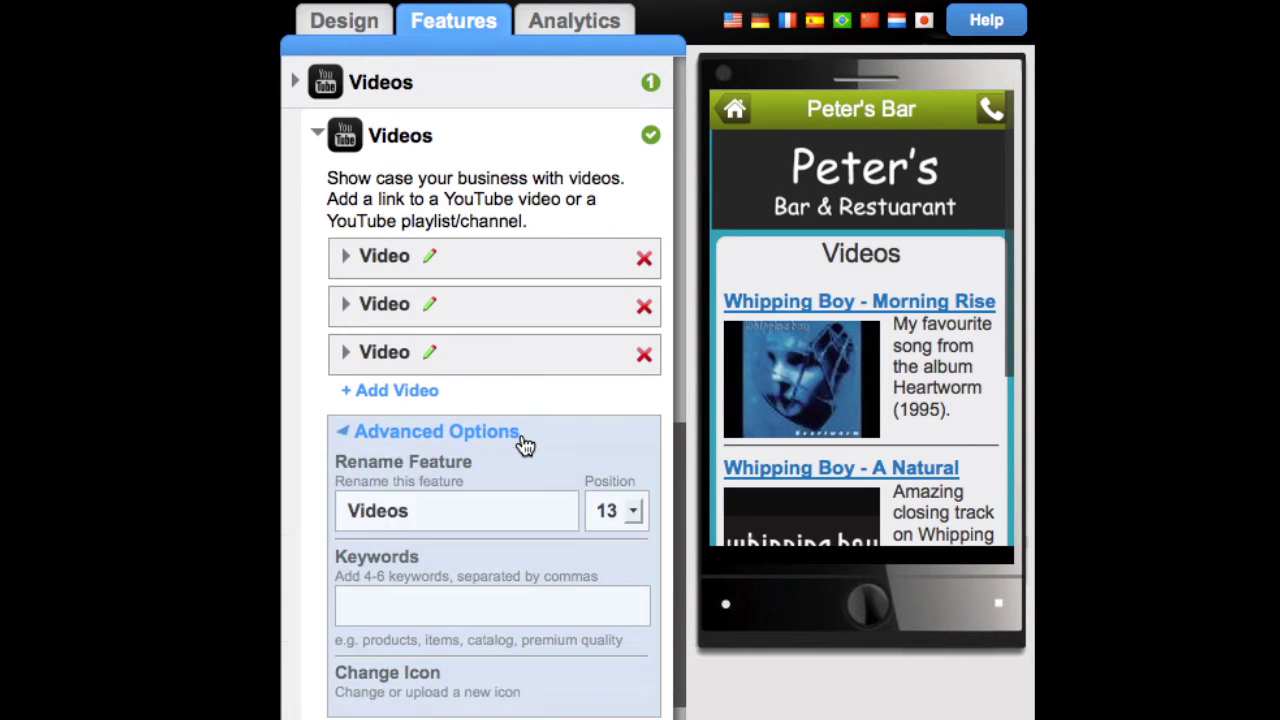
click(450, 503)
Rename the Videos feature to 'Gigs'.
double_click(450, 503)
text(Gigs)
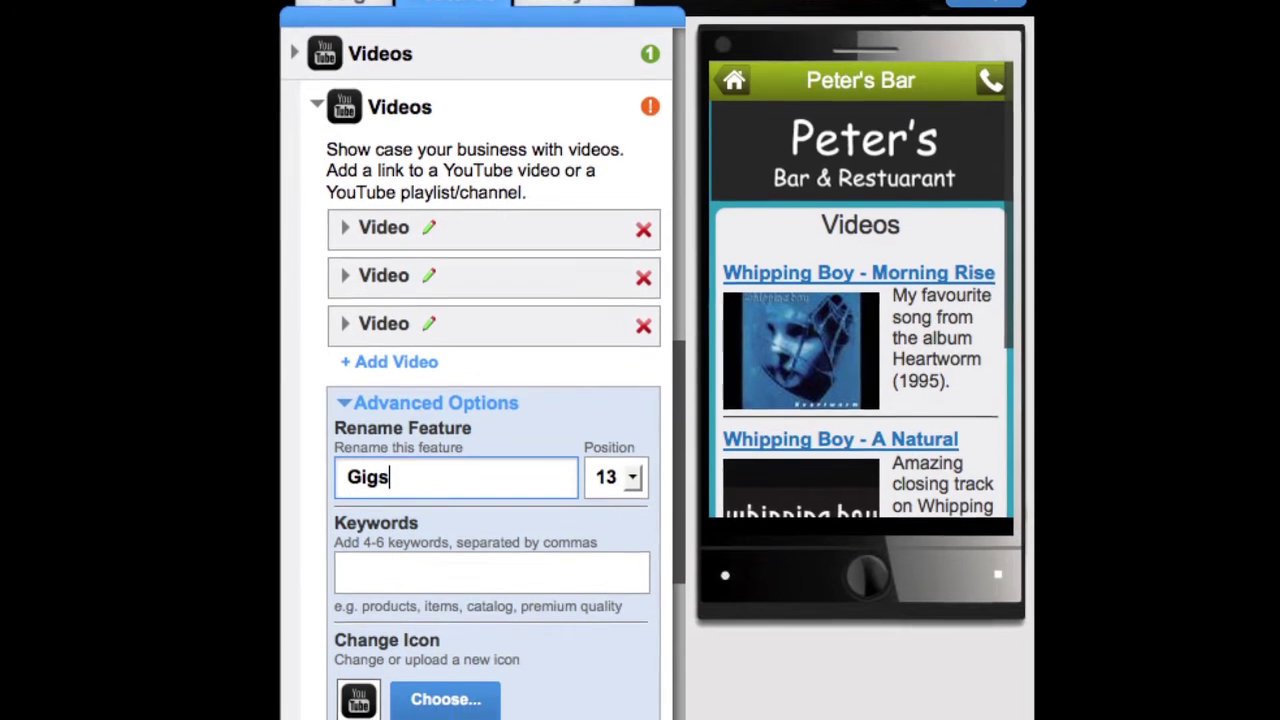
scroll(480, 400, down, 1)
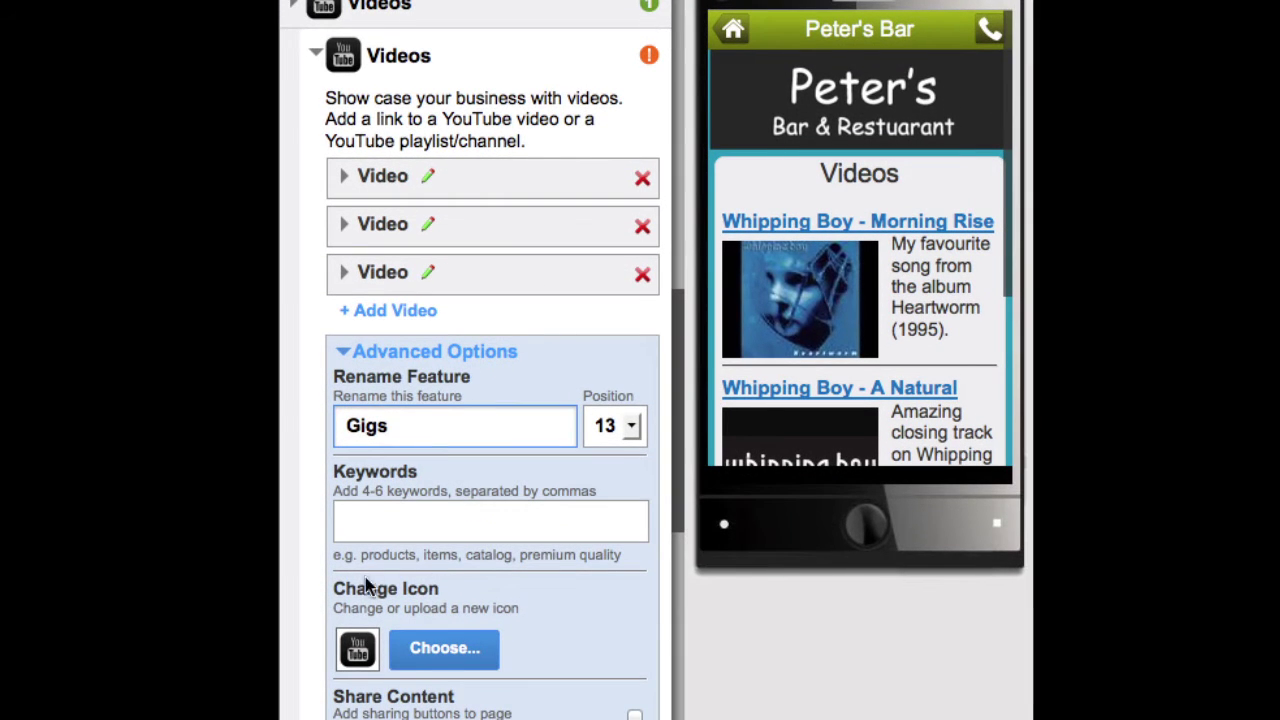
Browse the icon sets for the Gigs feature, leaving its icon unchanged.
click(447, 658)
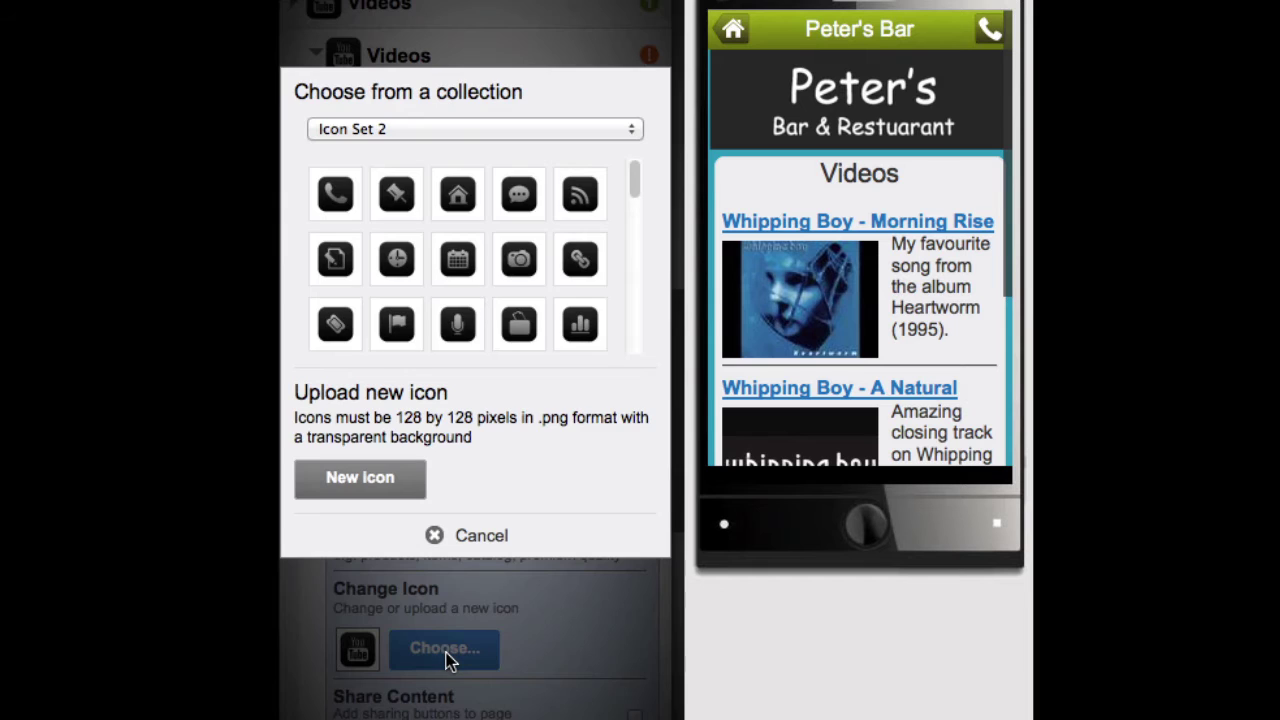
drag(638, 193, 634, 257)
click(629, 129)
key(Down)
key(Down)
key(Down)
key(Down)
key(Down)
key(Return)
key(Up)
key(Up)
key(Up)
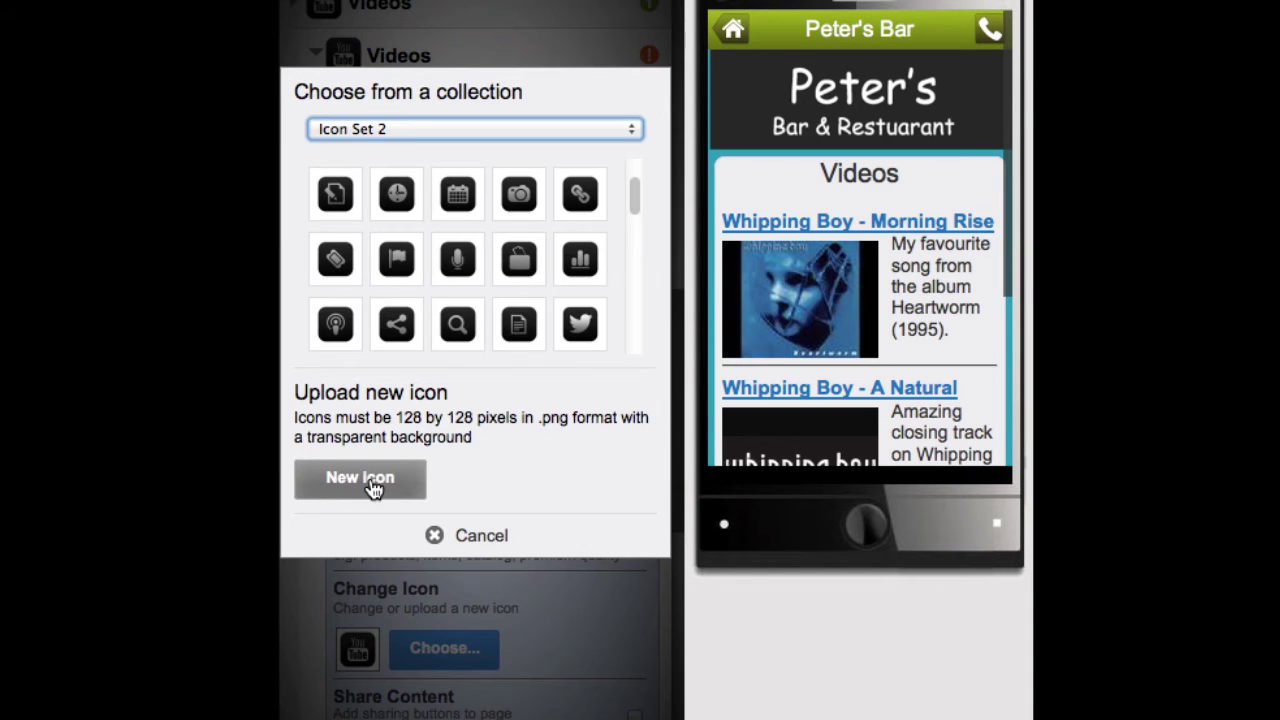
click(434, 535)
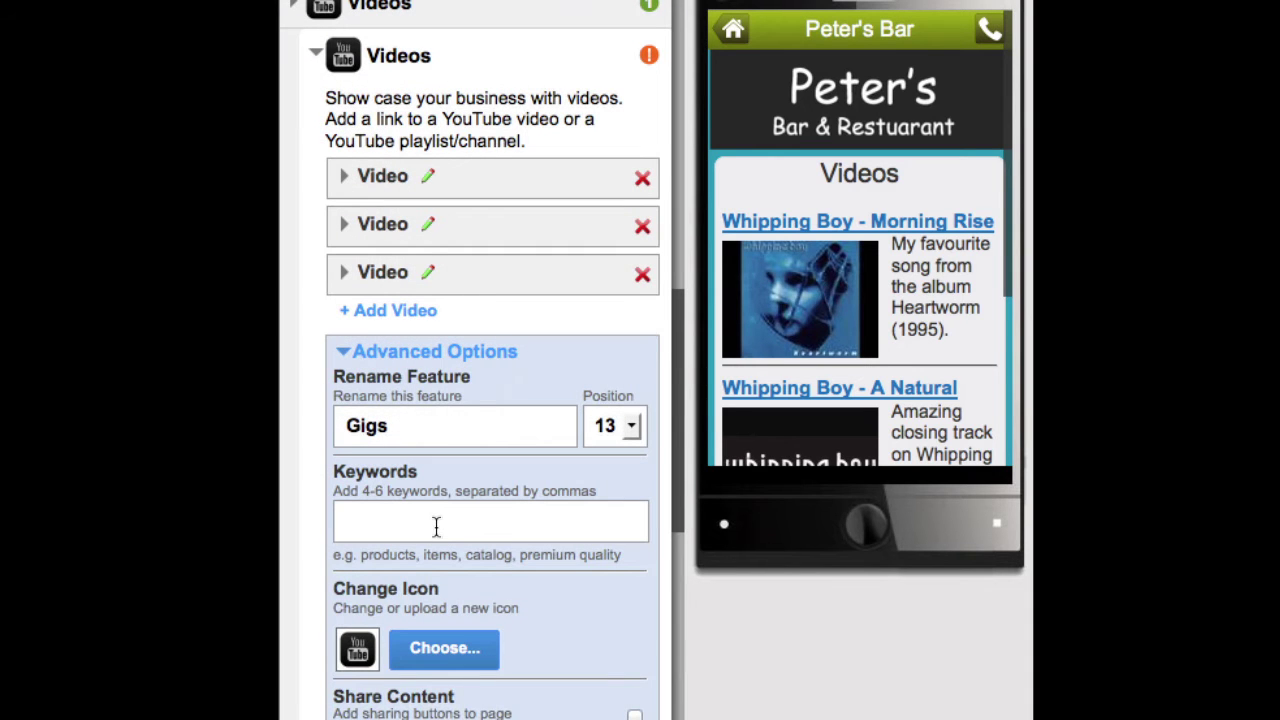
Paste the Bistro and Hotel search keywords and turn on sharing buttons for Gigs.
click(436, 526)
key(ctrl+v)
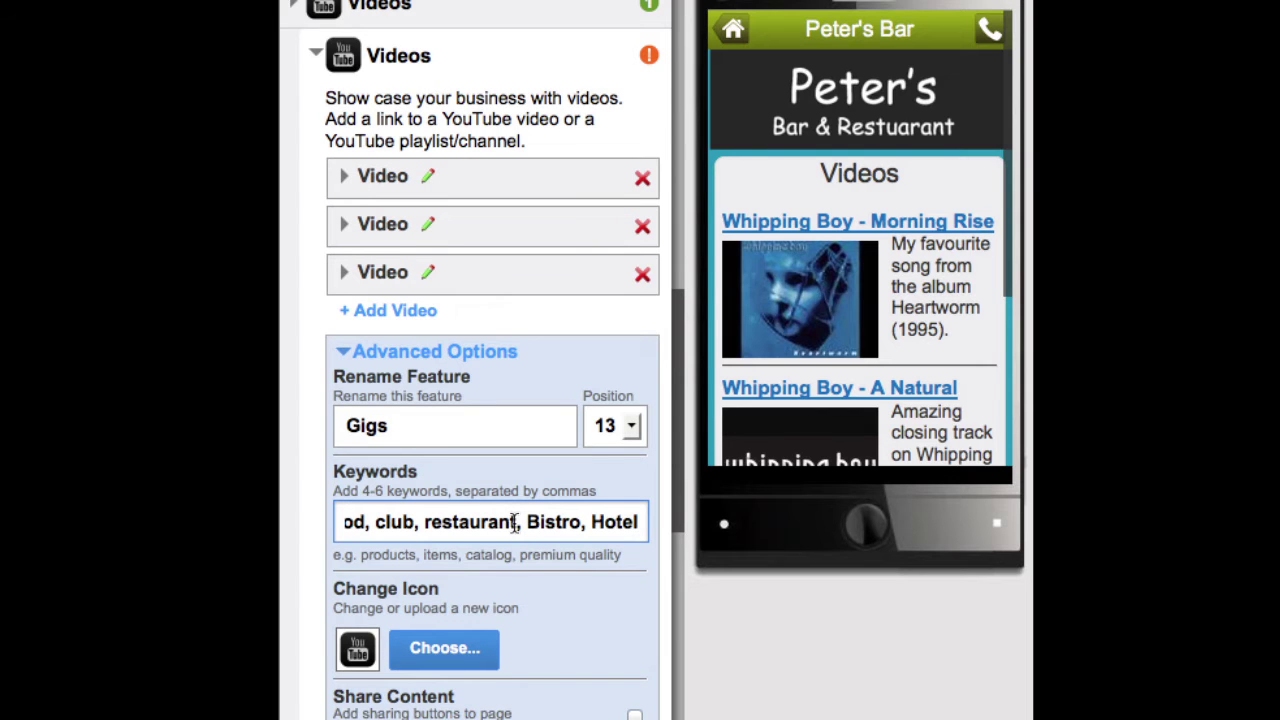
scroll(514, 526, down, 2)
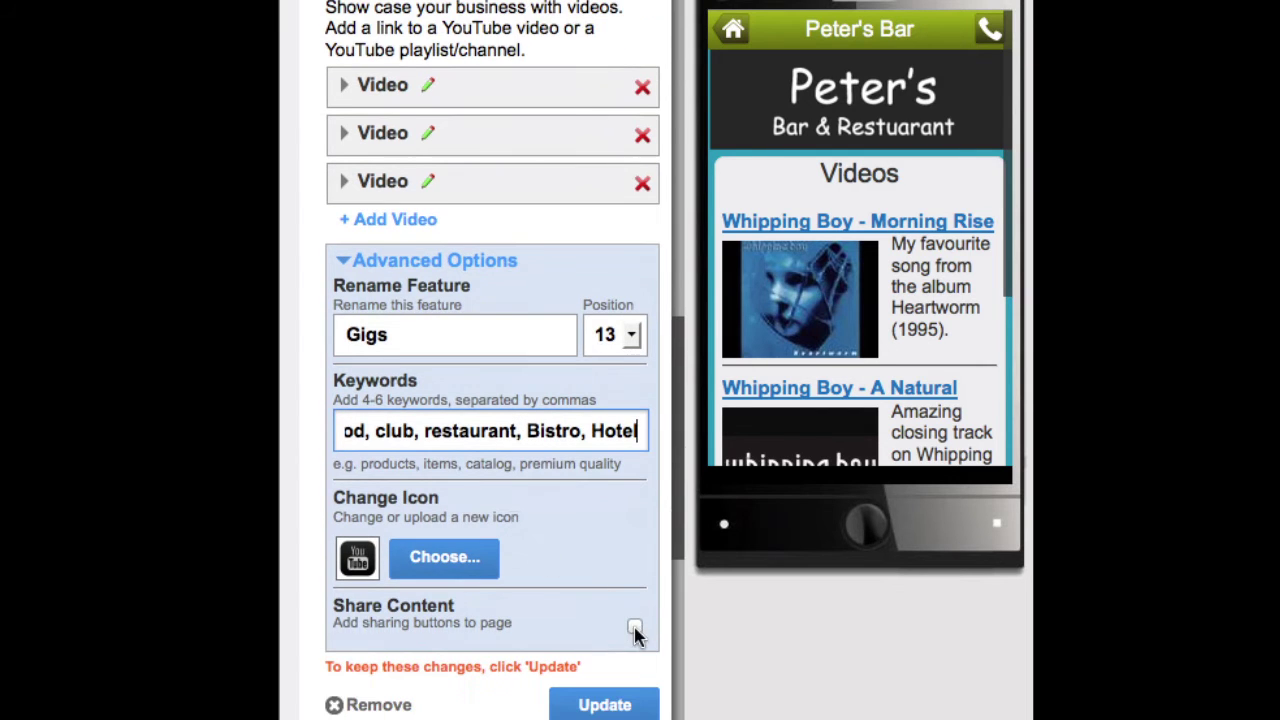
click(635, 626)
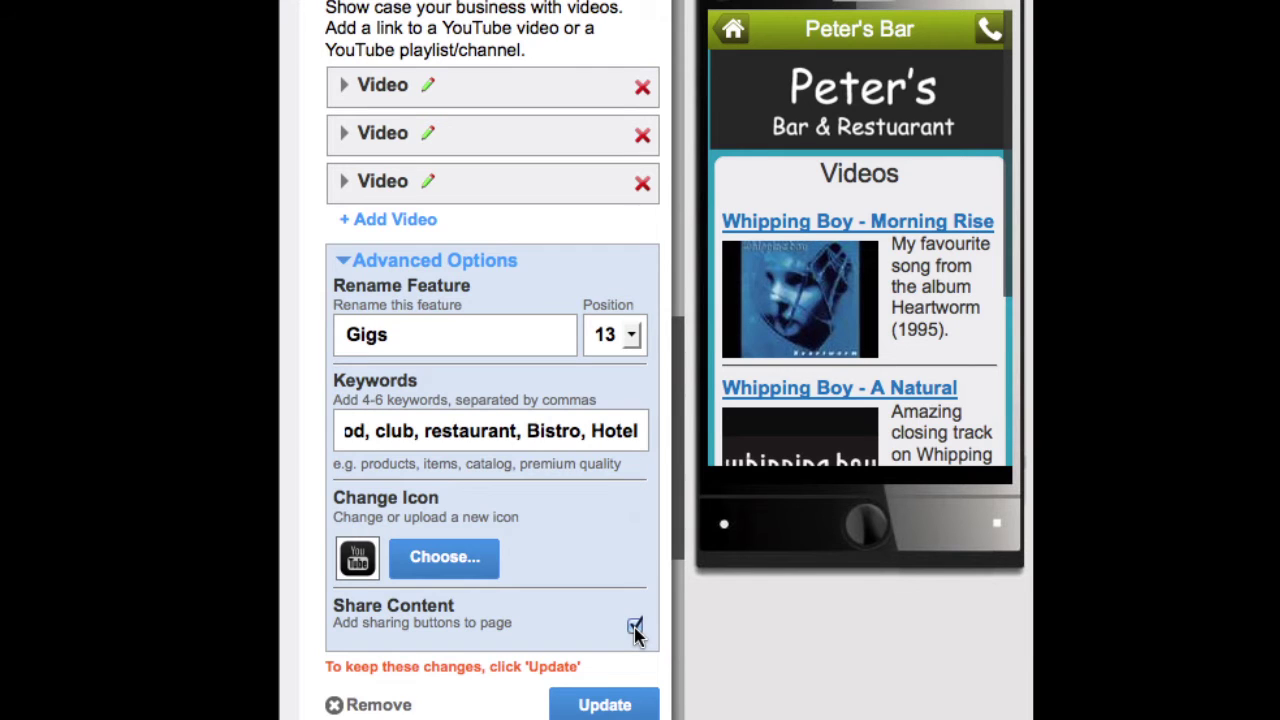
Move Gigs from position 13 to 10 and update the live site.
click(630, 336)
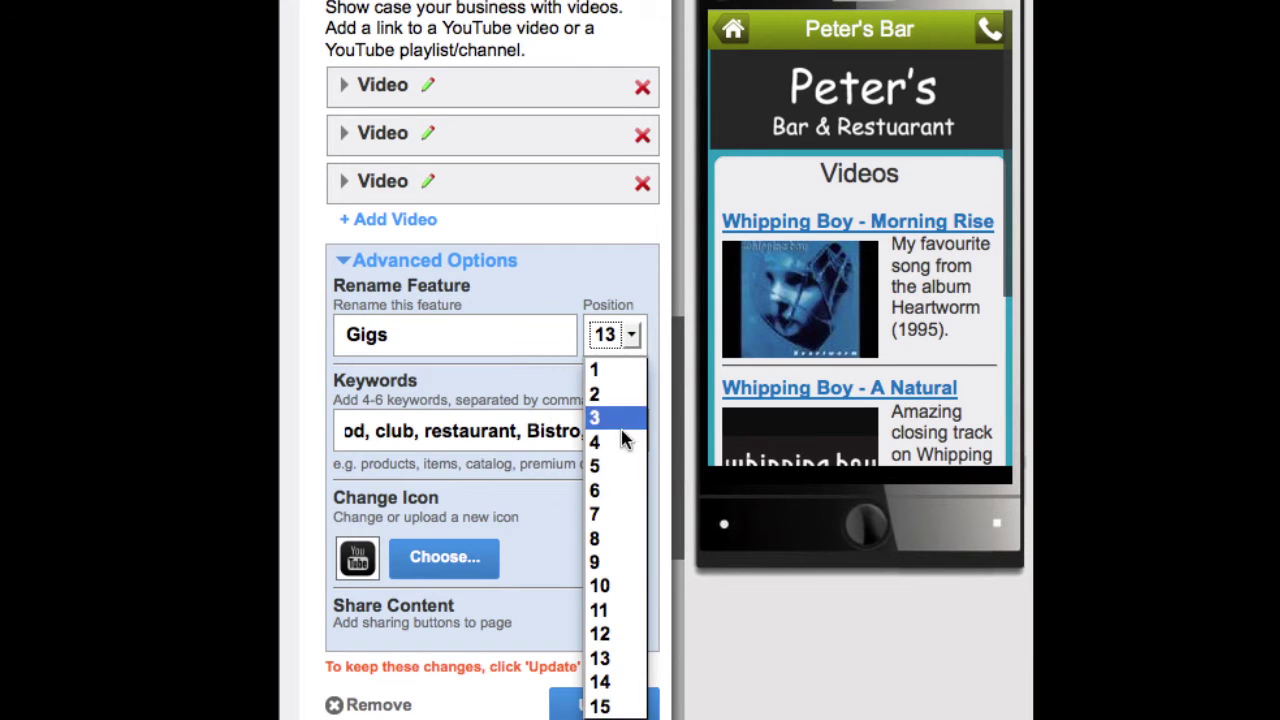
click(616, 587)
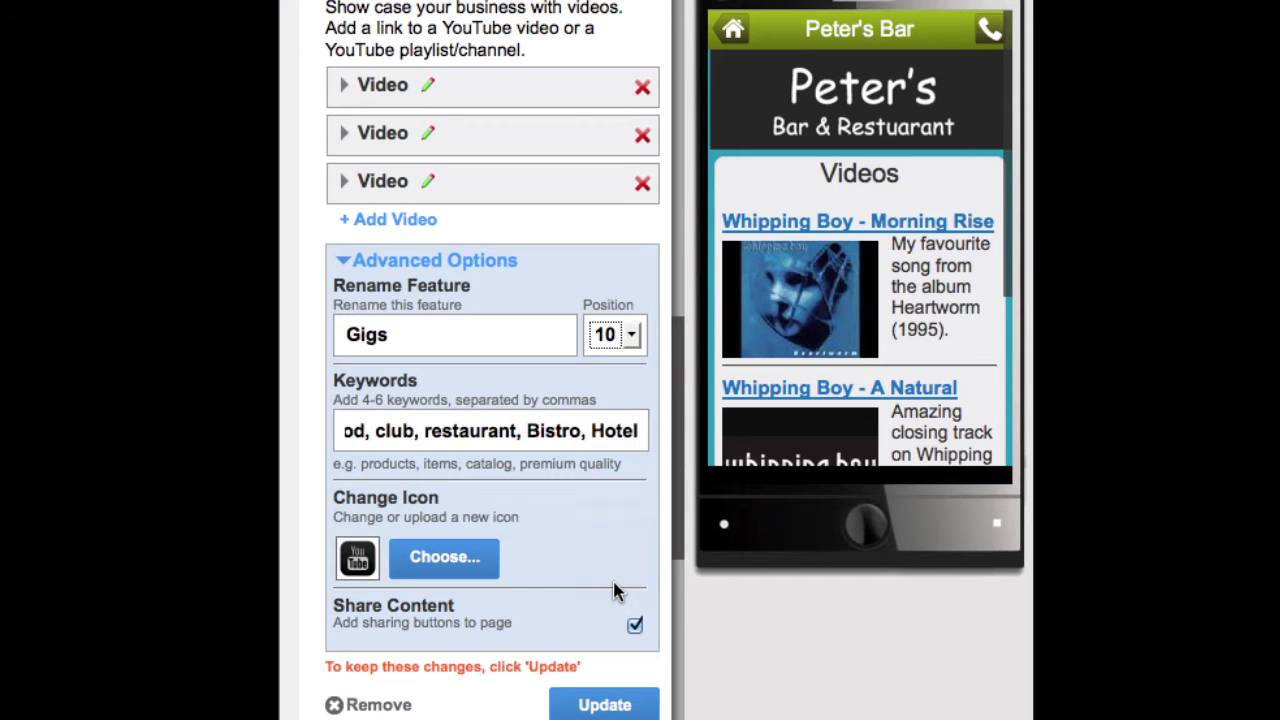
click(620, 705)
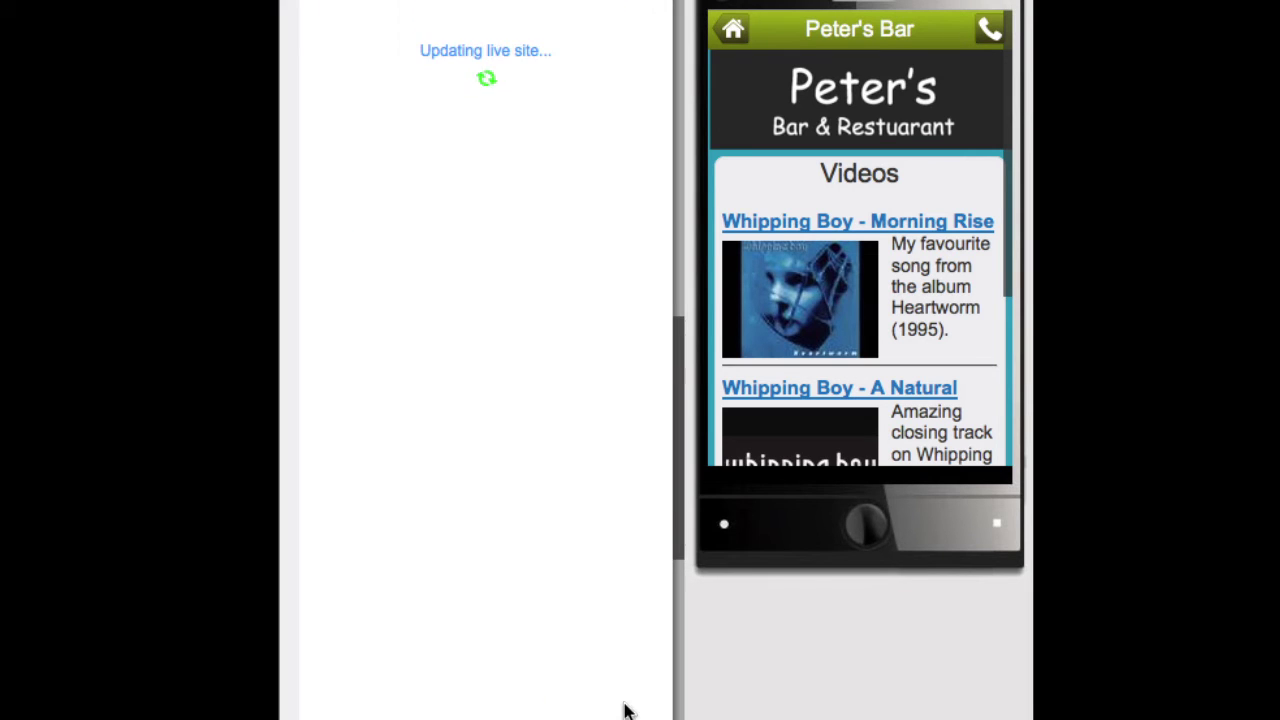
scroll(624, 710, down, 1)
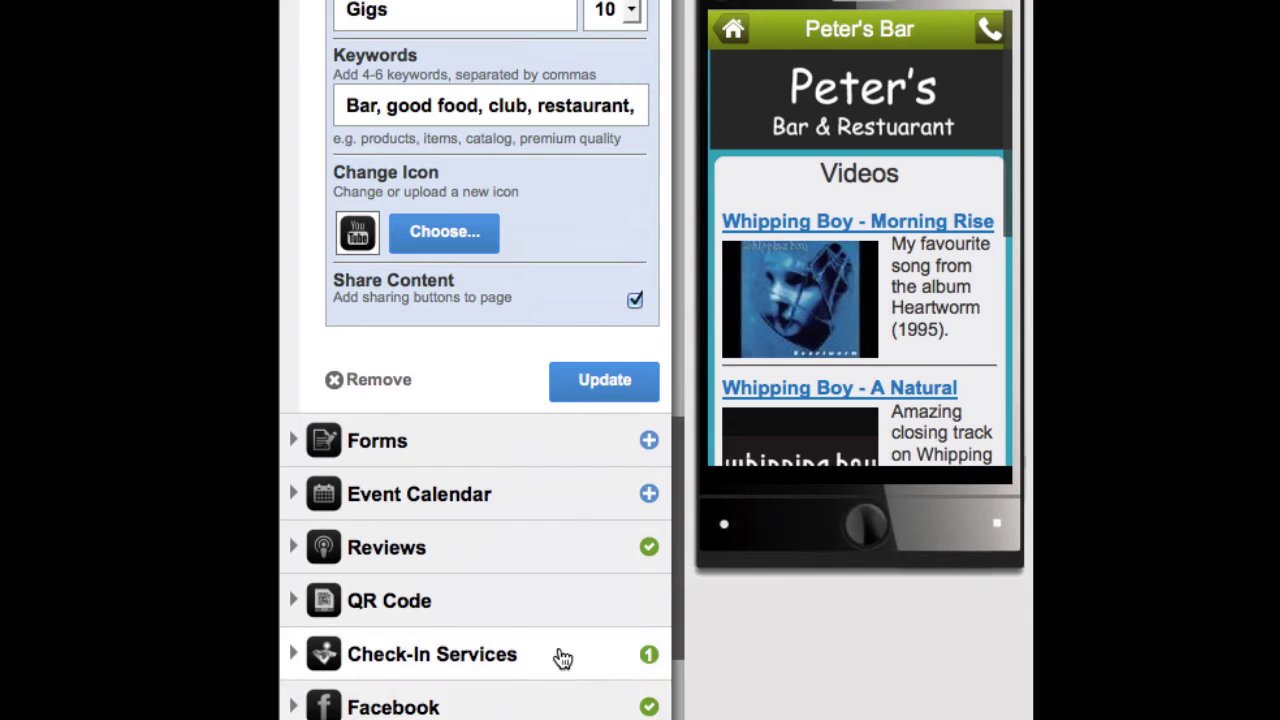
Point the QR Code feature at the Book Online page.
click(523, 620)
scroll(523, 660, up, 5)
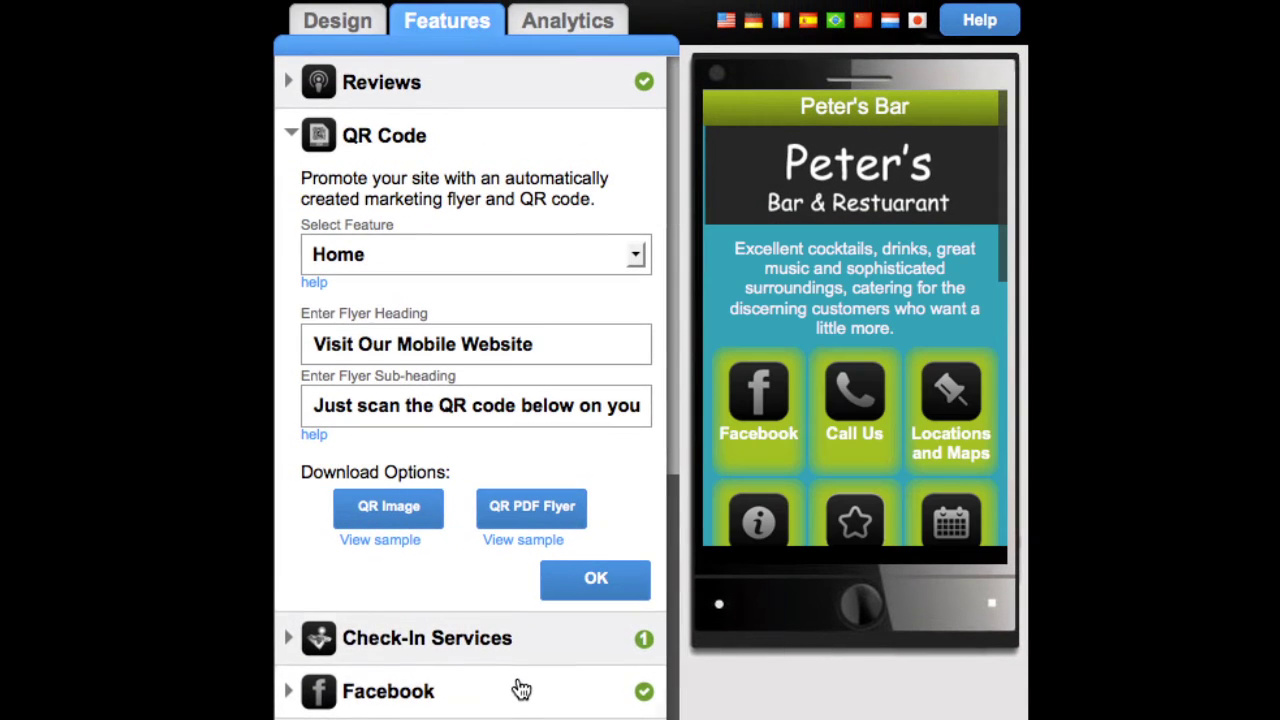
click(636, 257)
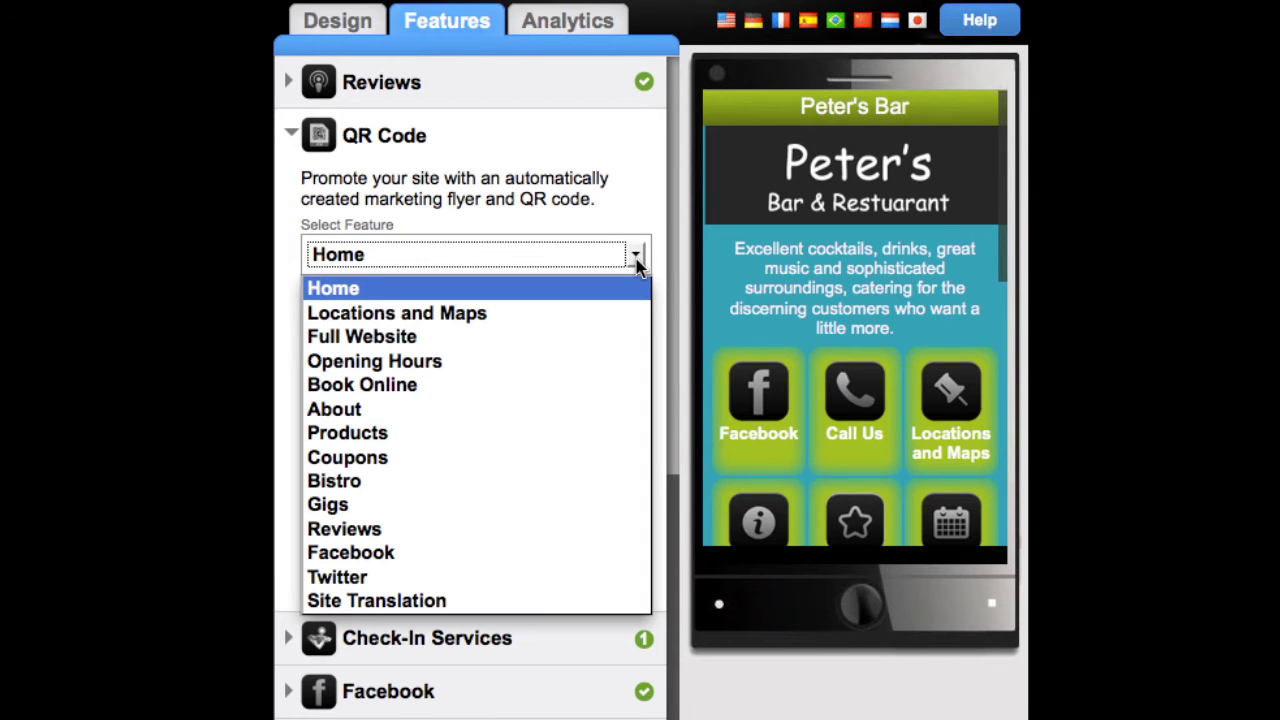
click(575, 385)
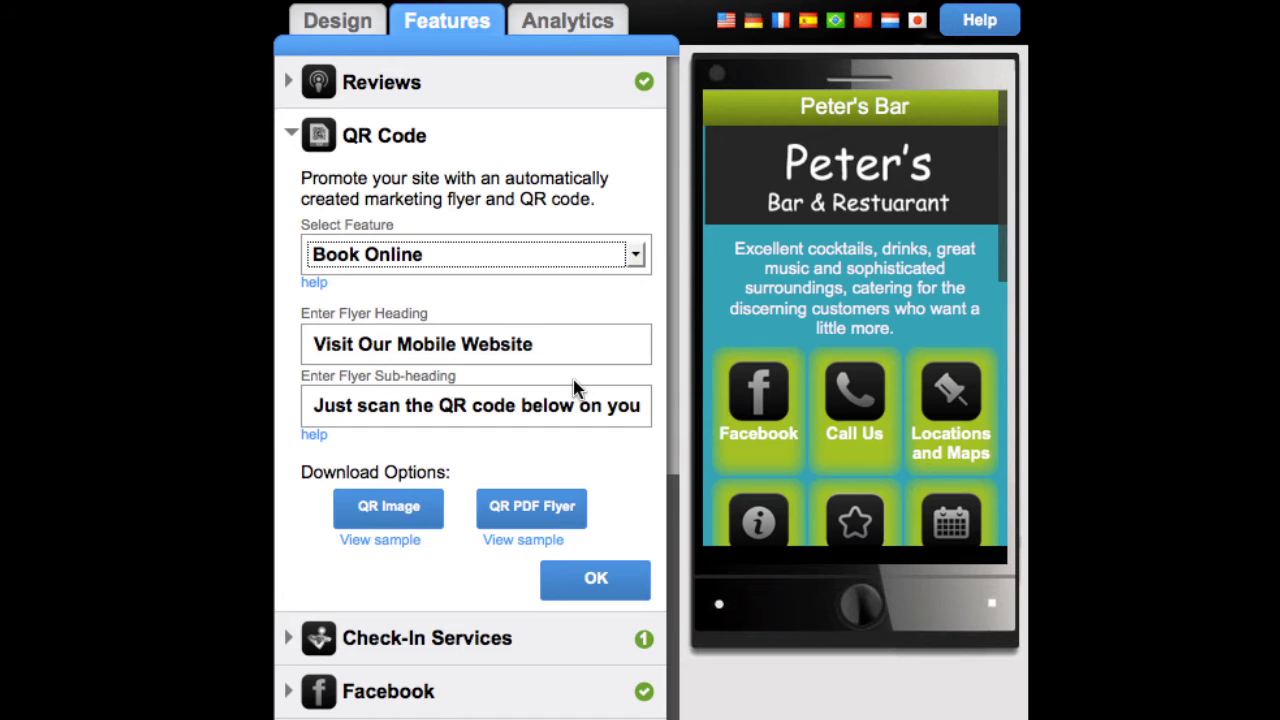
Preview the sample QR image and the sample PDF flyer.
click(388, 541)
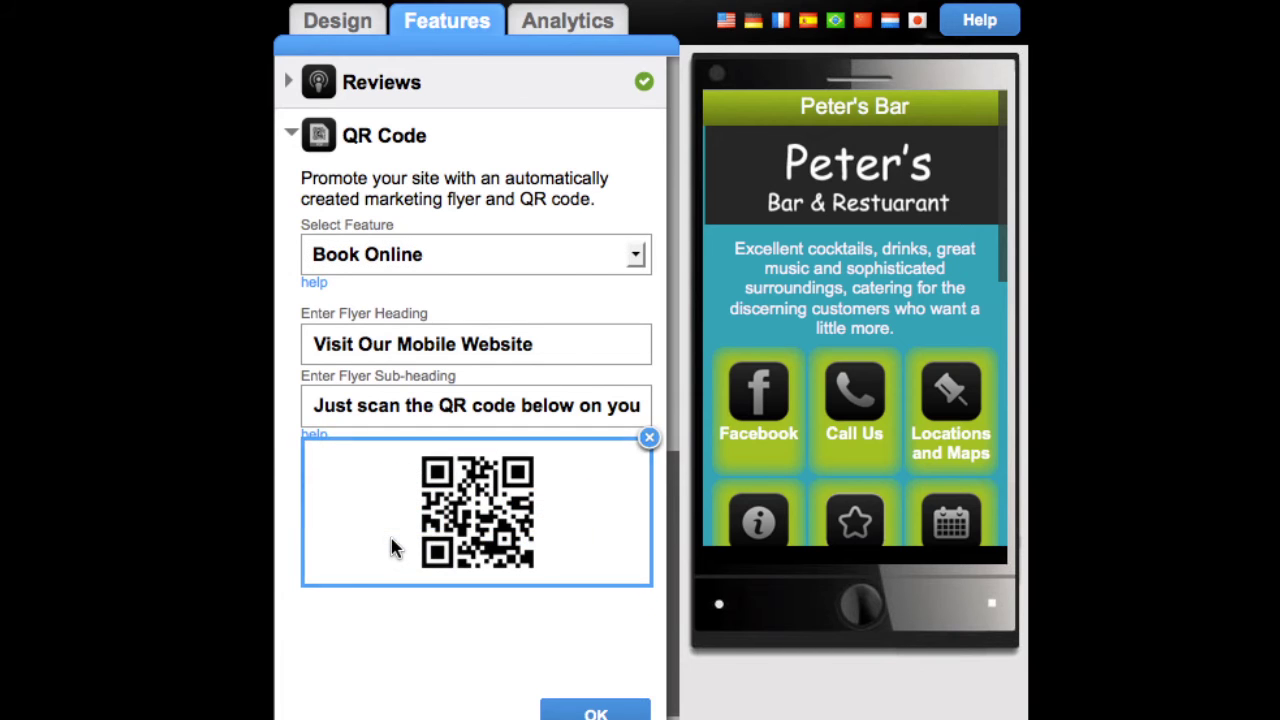
click(648, 441)
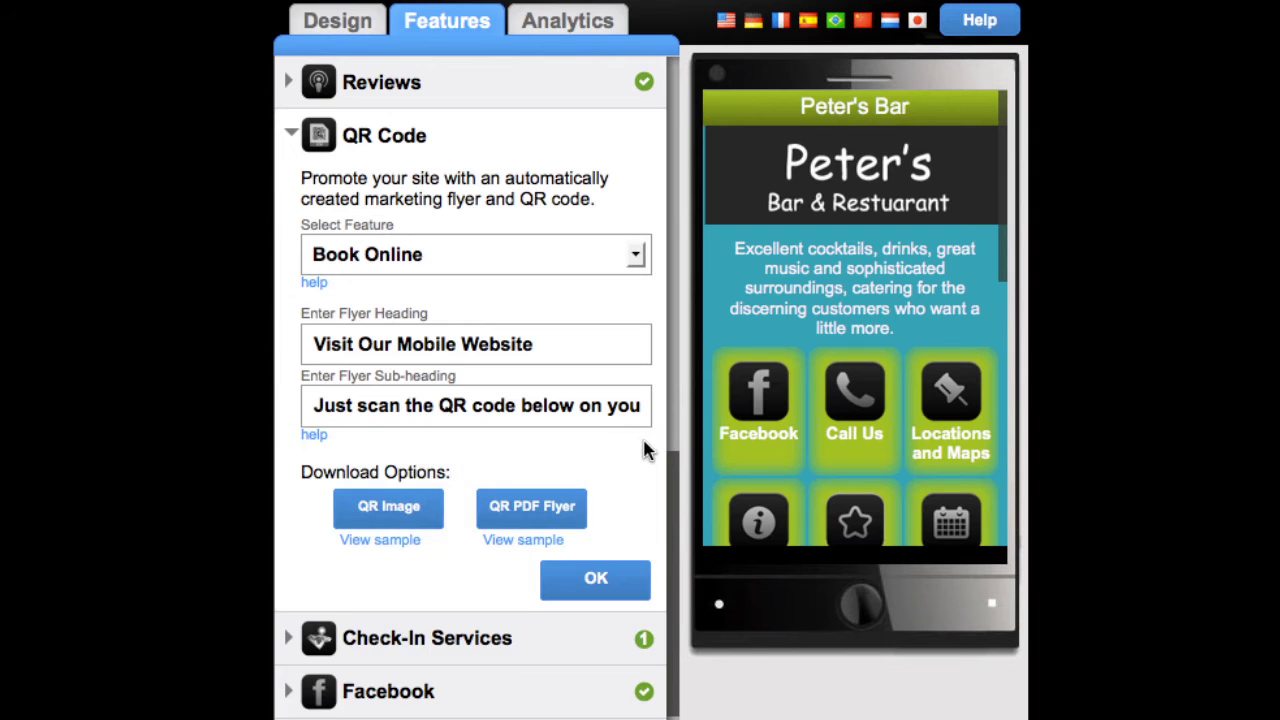
click(526, 541)
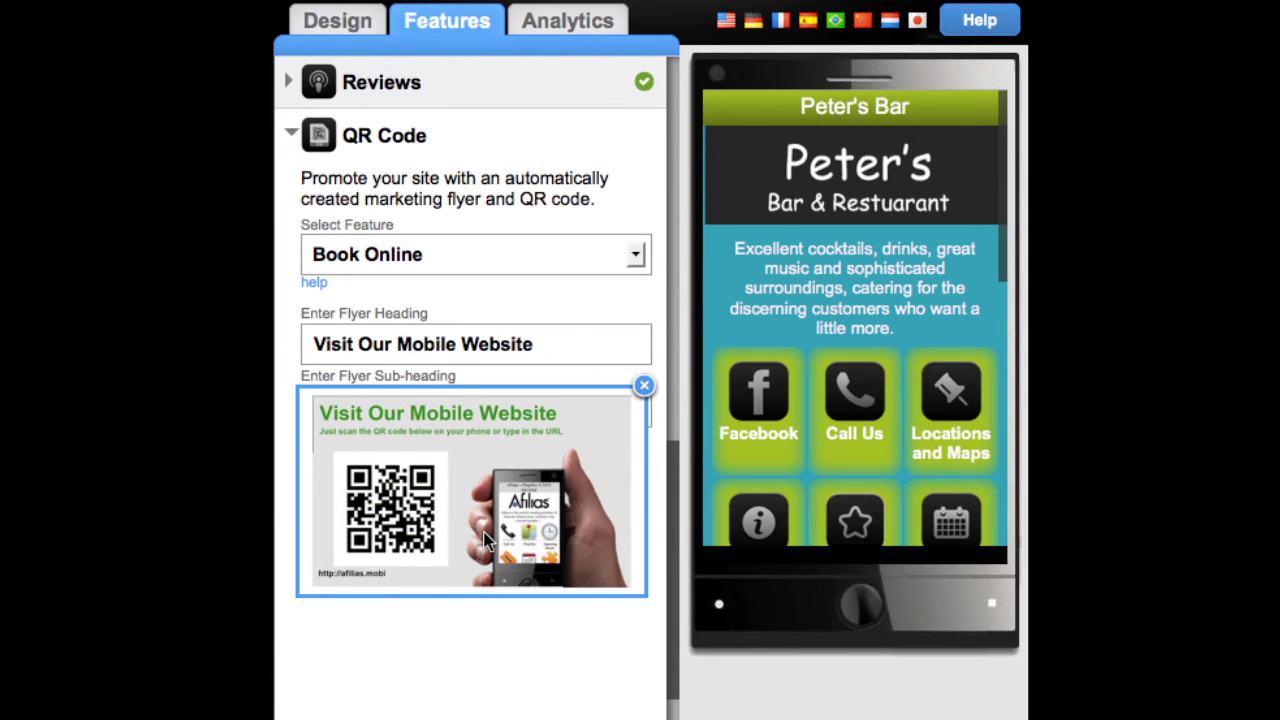
scroll(577, 531, down, 3)
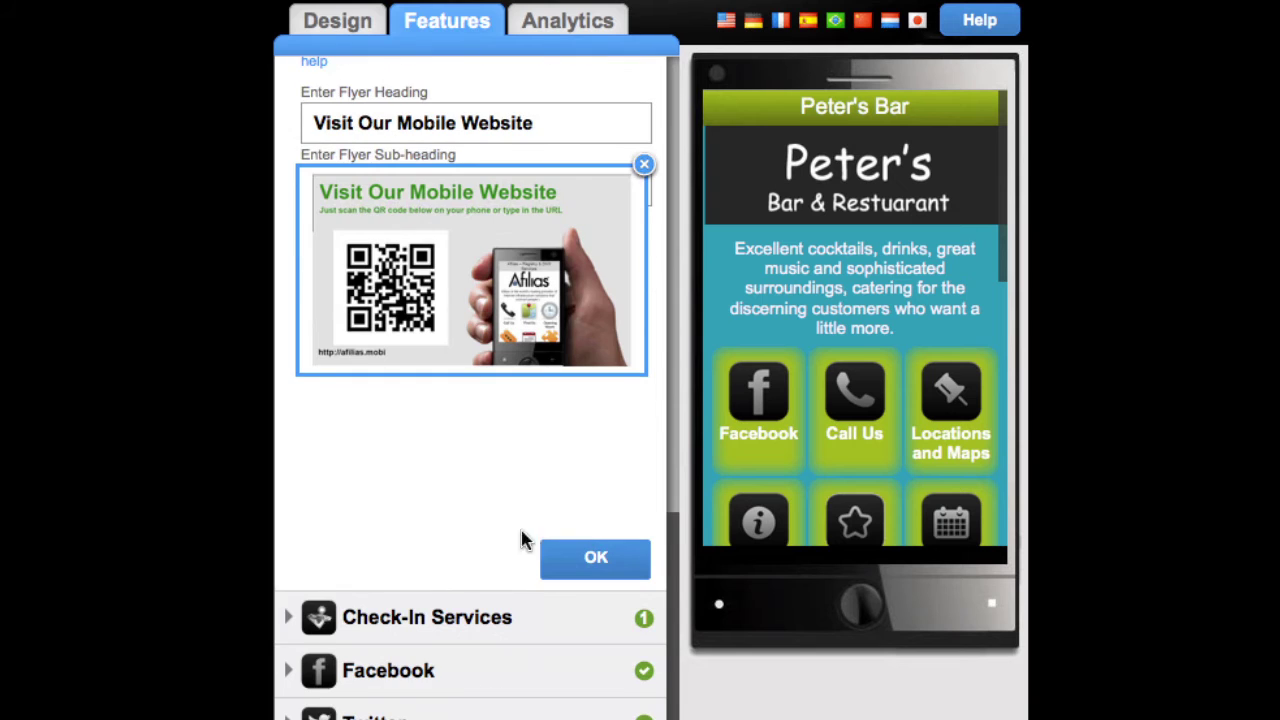
Review the PetersPub Facebook feed, then the mypeterstweeter Twitter feed preview.
click(435, 678)
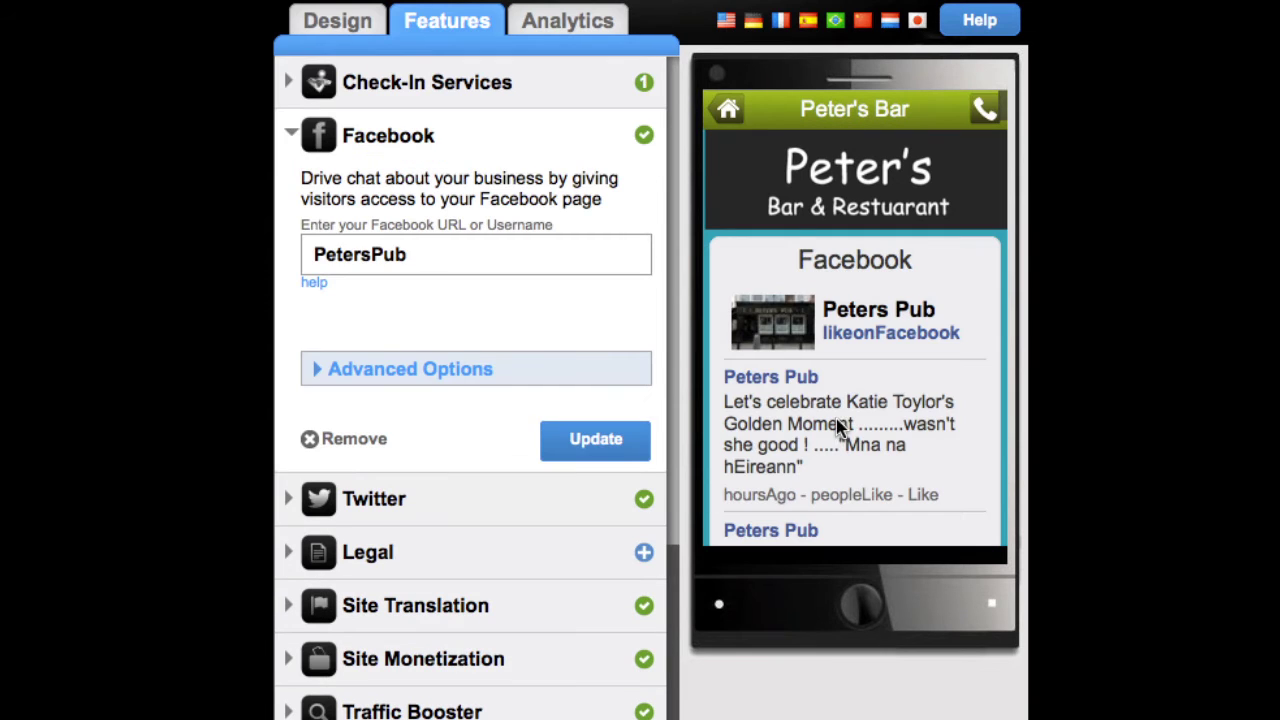
scroll(840, 427, down, 3)
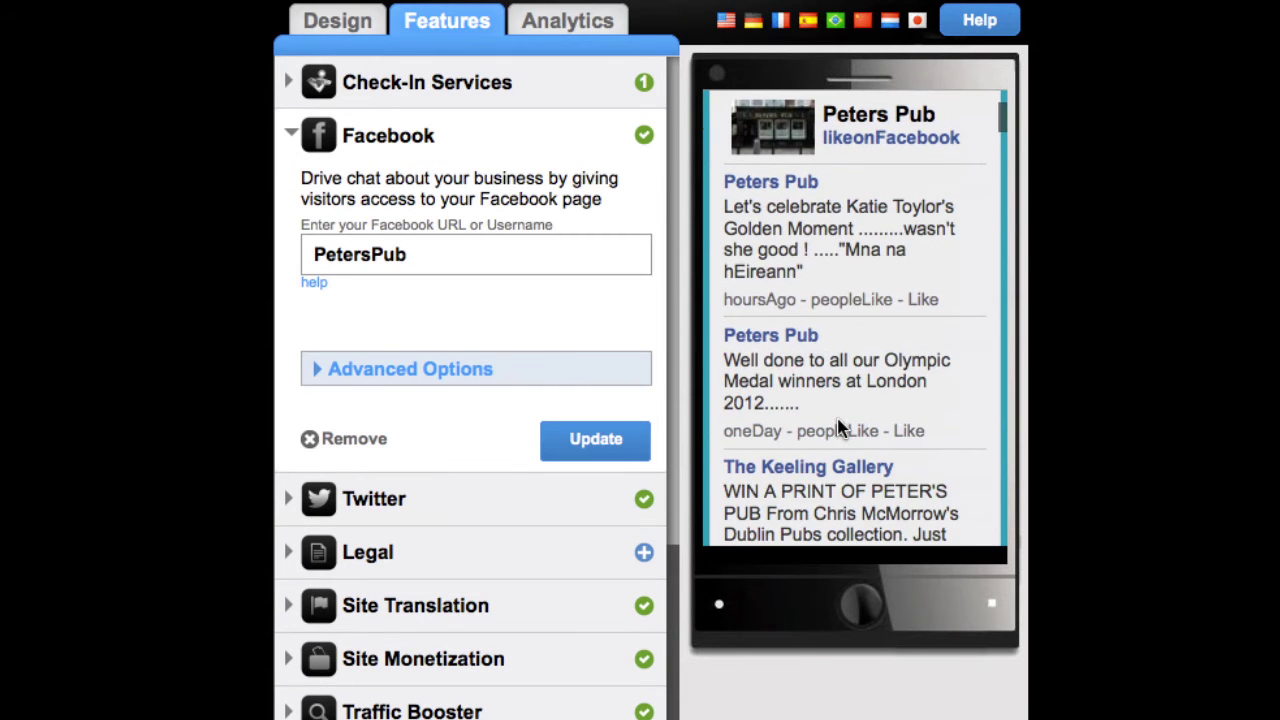
click(606, 494)
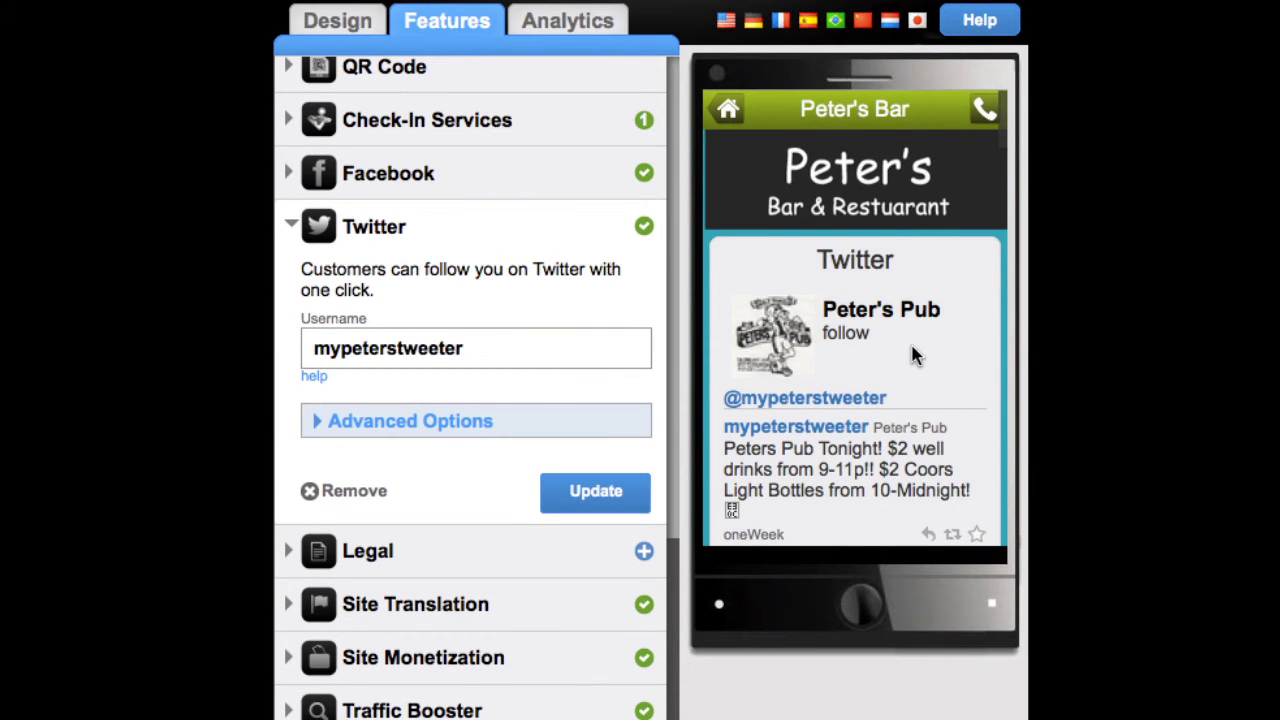
scroll(912, 352, down, 3)
scroll(912, 352, down, 3)
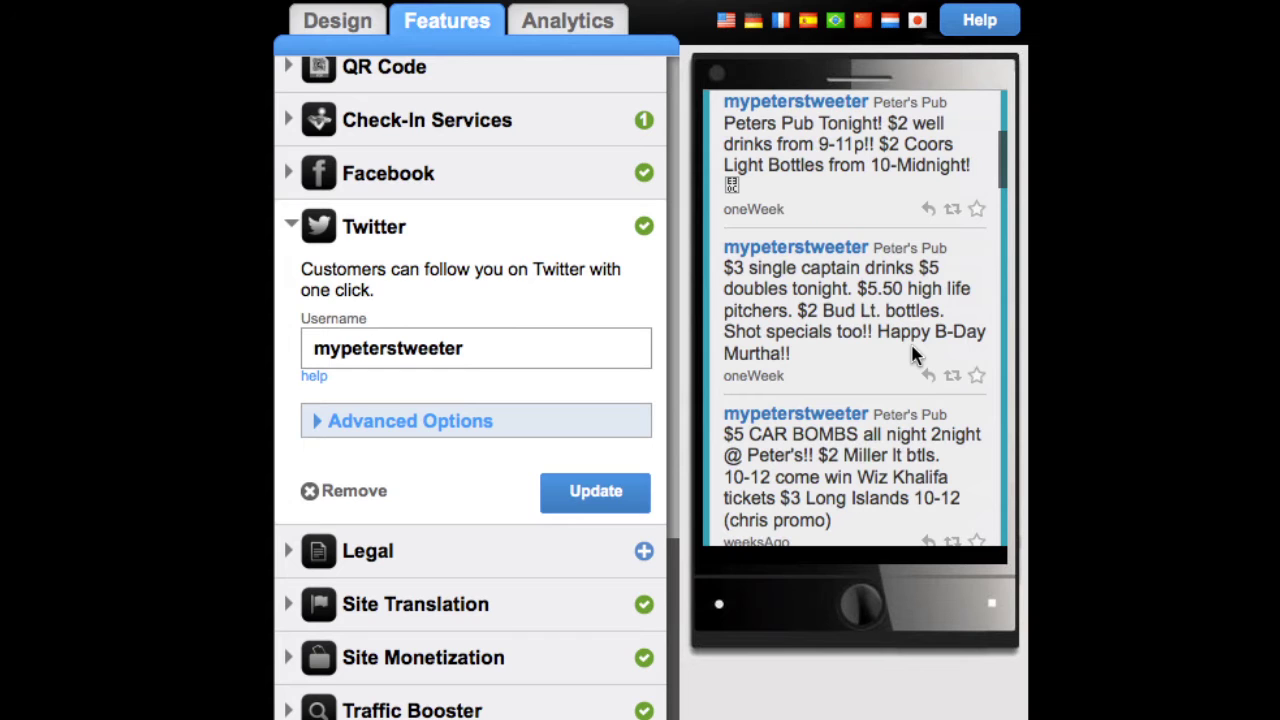
Review Check-In Services and the existing Yelp check-in entry, leaving the location service unchanged.
click(567, 128)
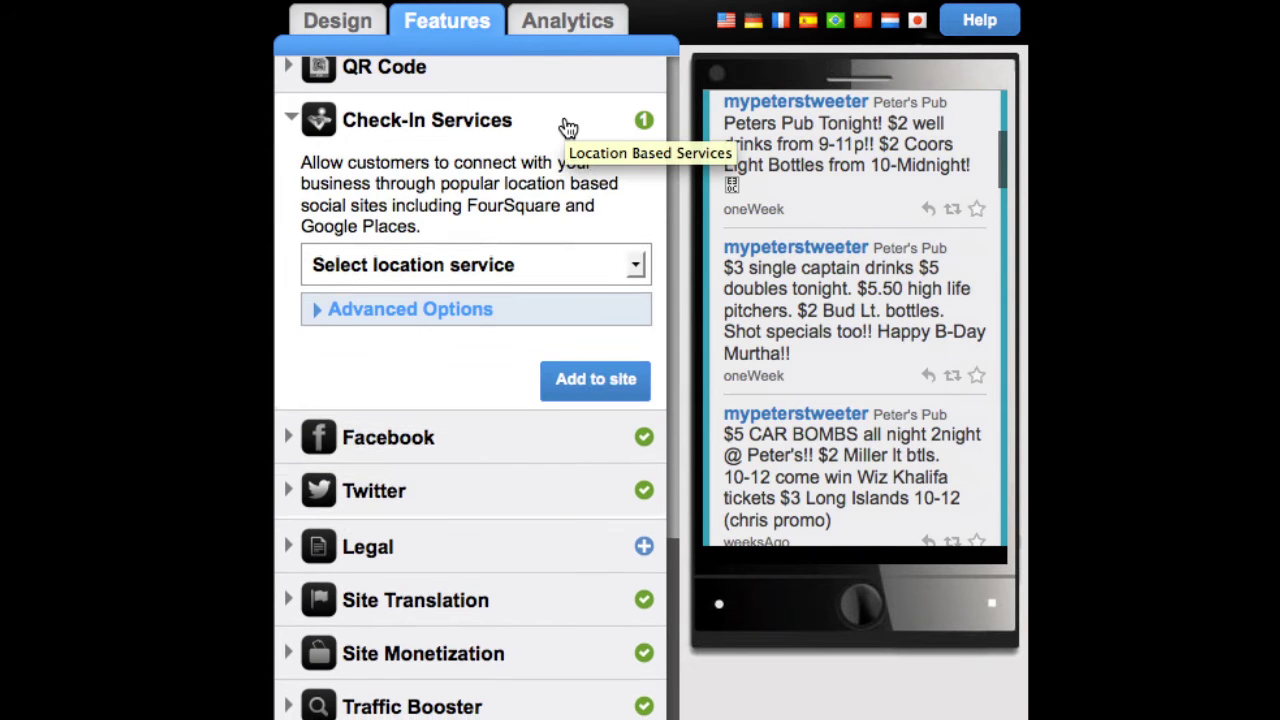
click(638, 281)
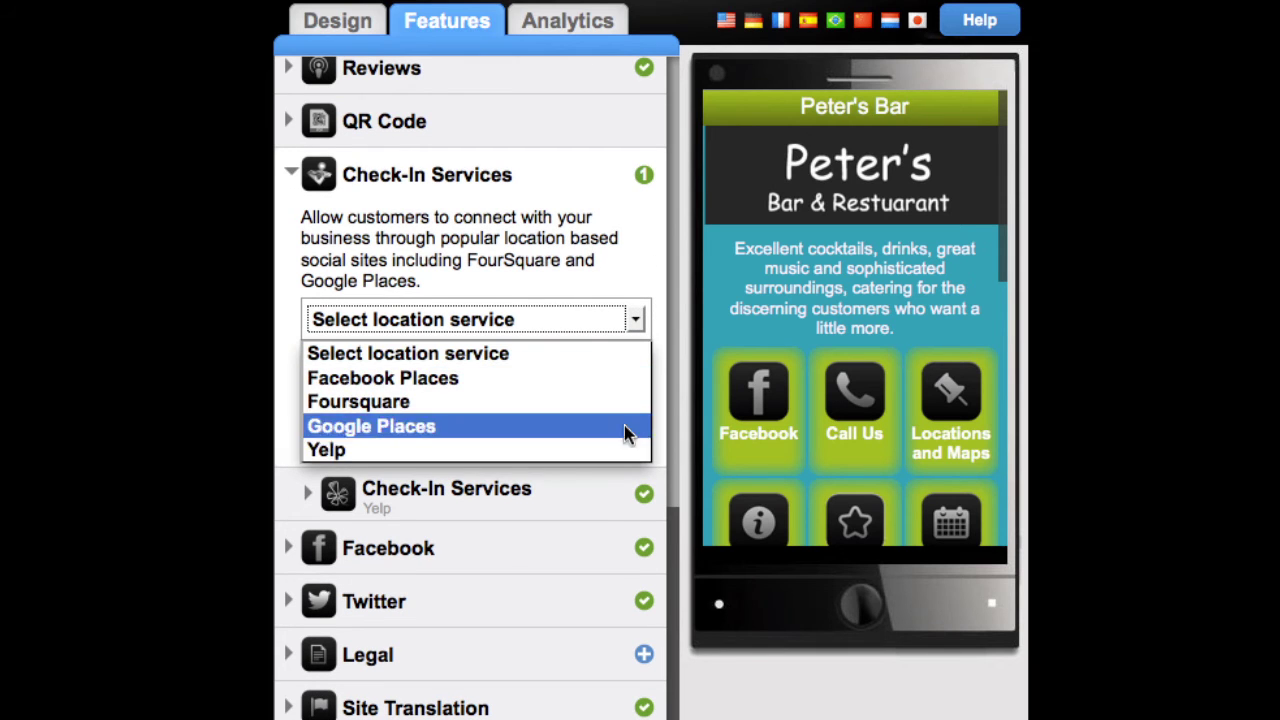
click(638, 322)
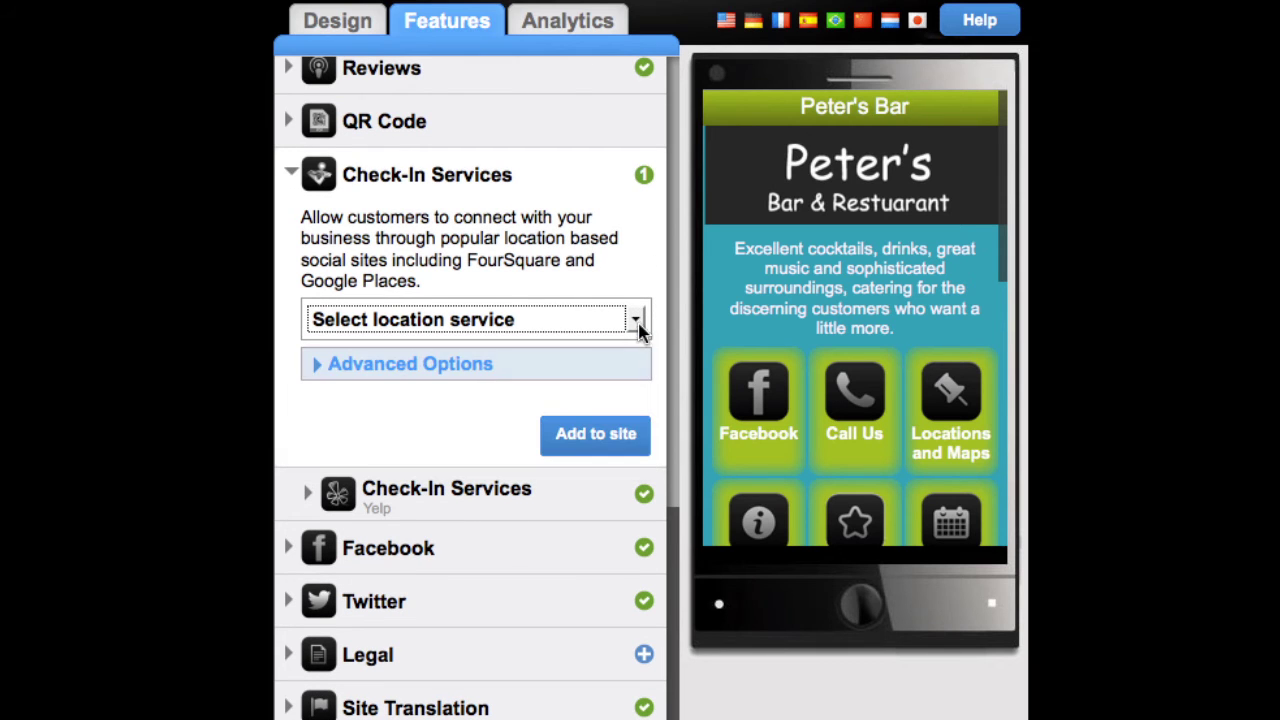
click(566, 503)
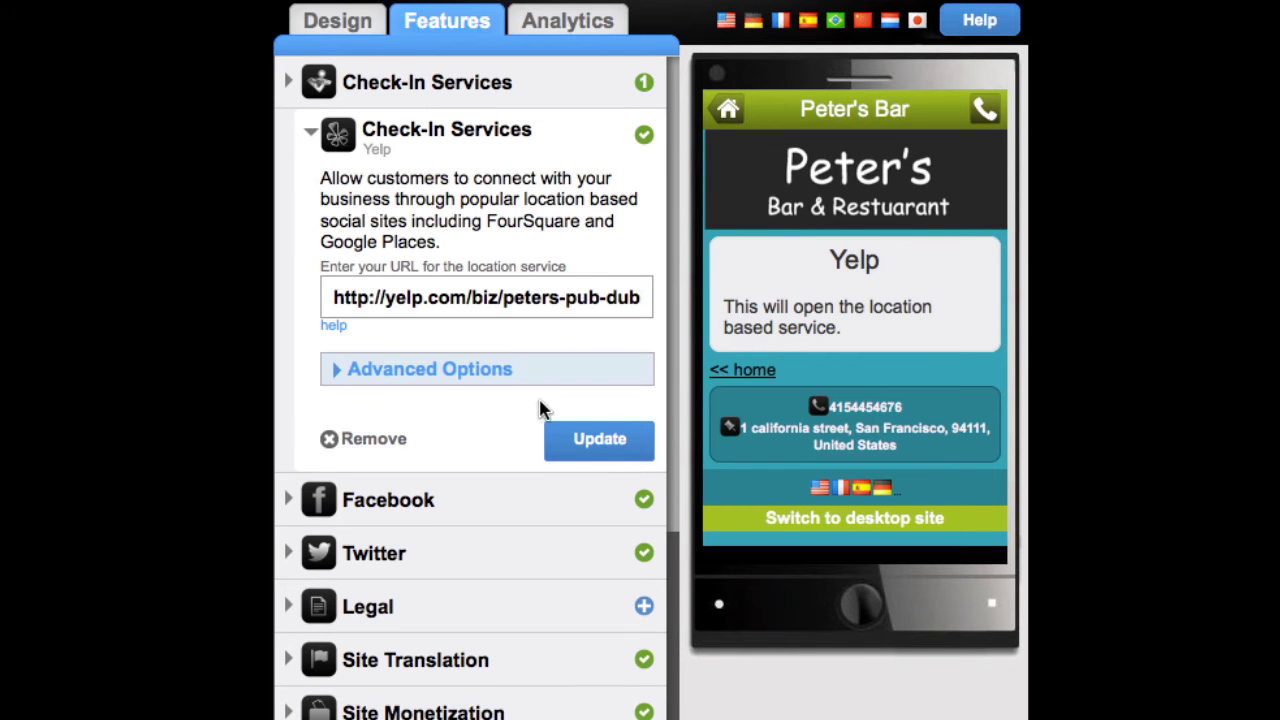
Review the Google AdSense monetization settings and finish editing the site.
scroll(497, 574, down, 2)
click(487, 640)
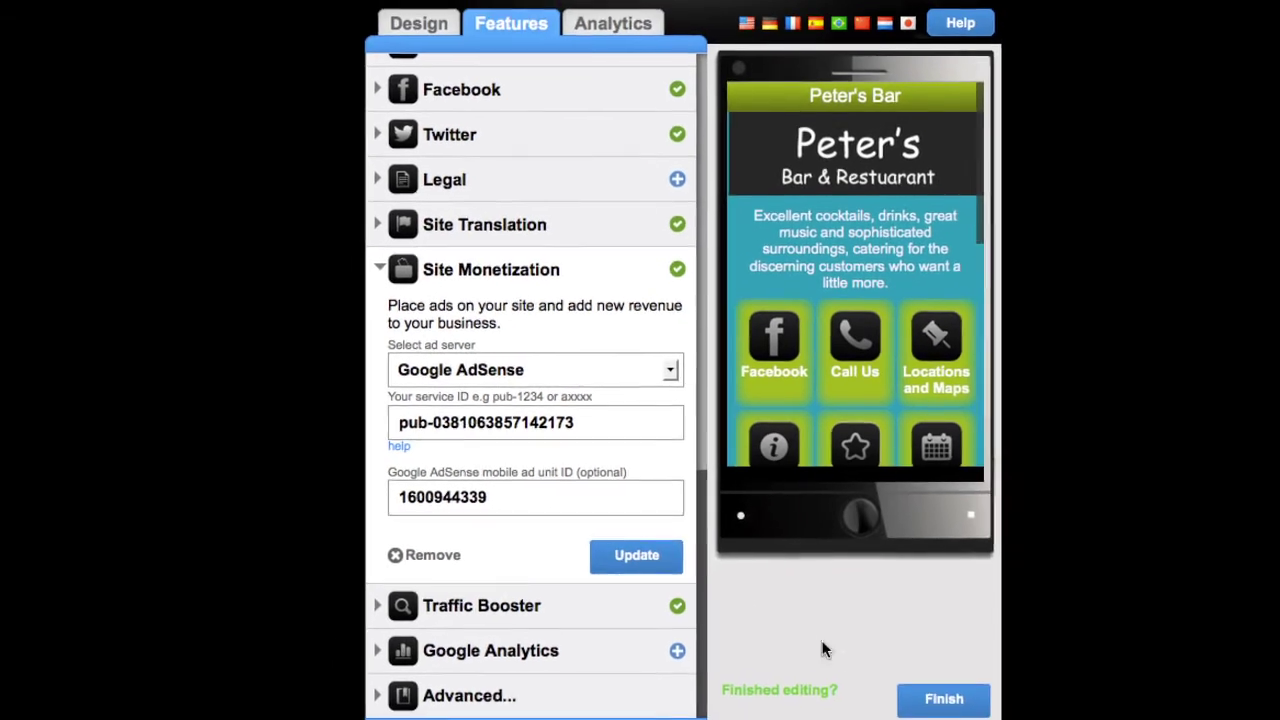
click(936, 682)
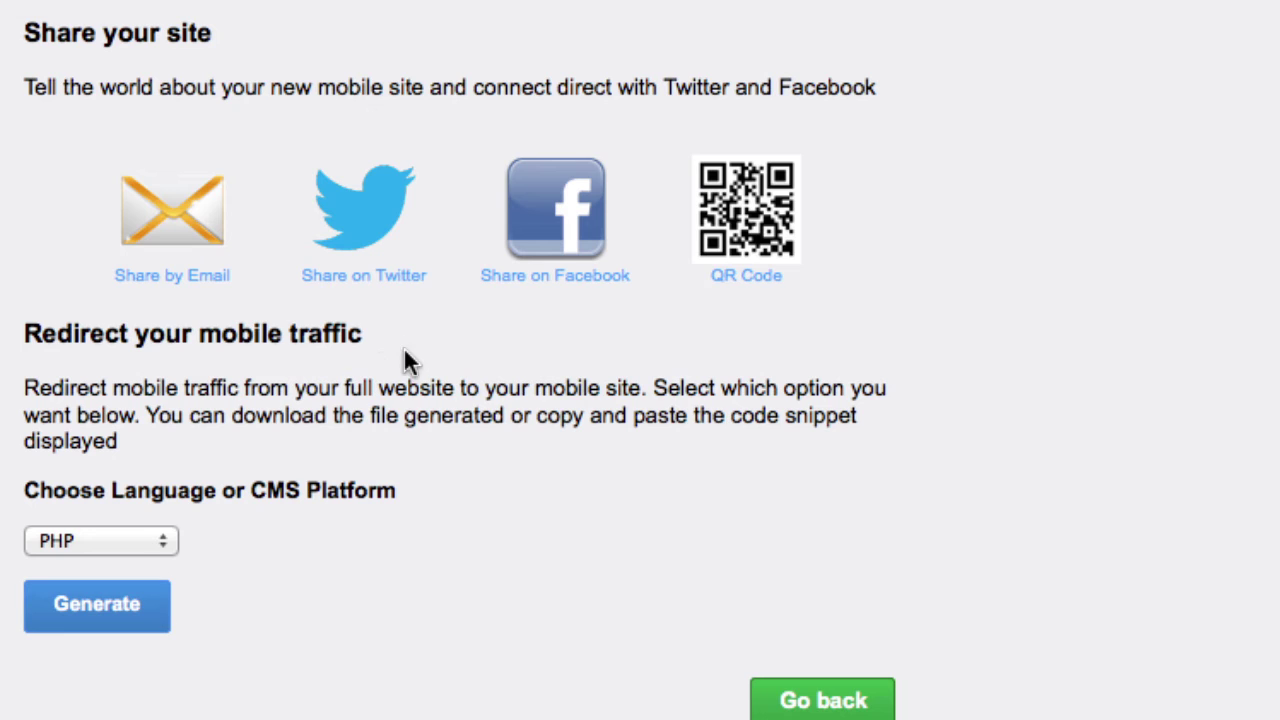
Generate and select the Javascript mobile-redirect code, then go to Analytics.
click(163, 543)
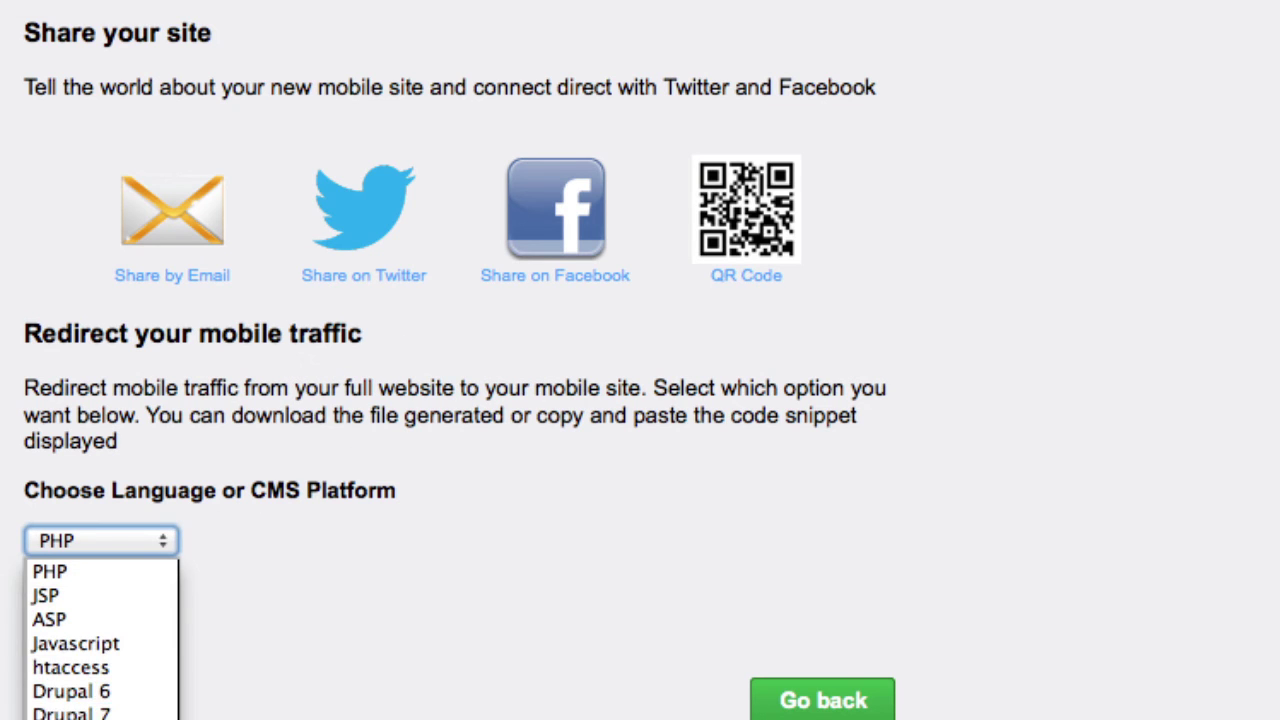
click(121, 650)
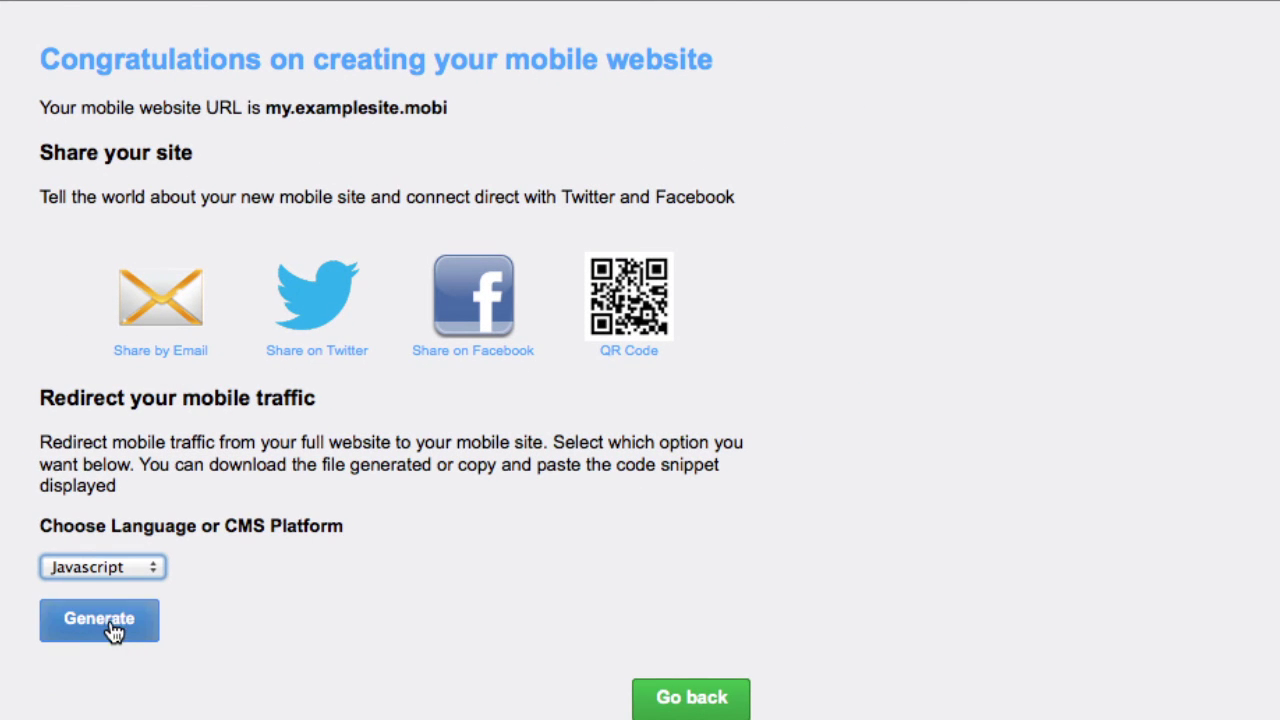
click(114, 632)
click(146, 290)
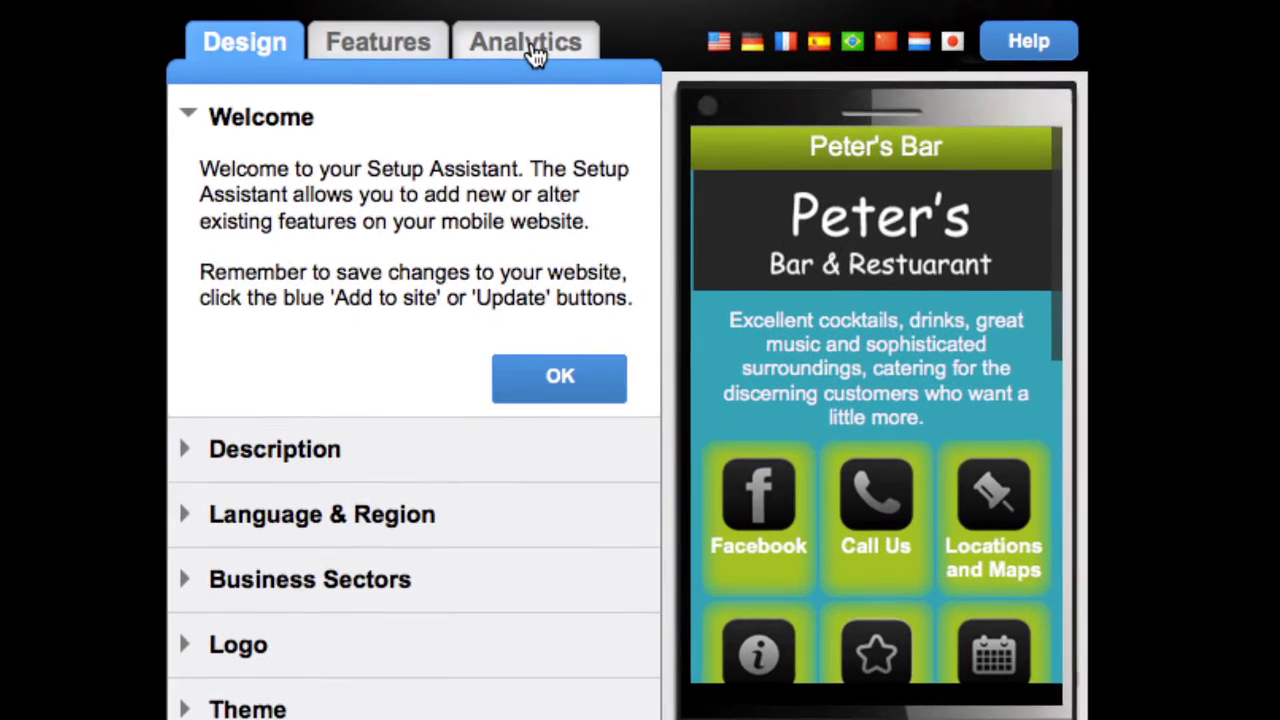
click(540, 58)
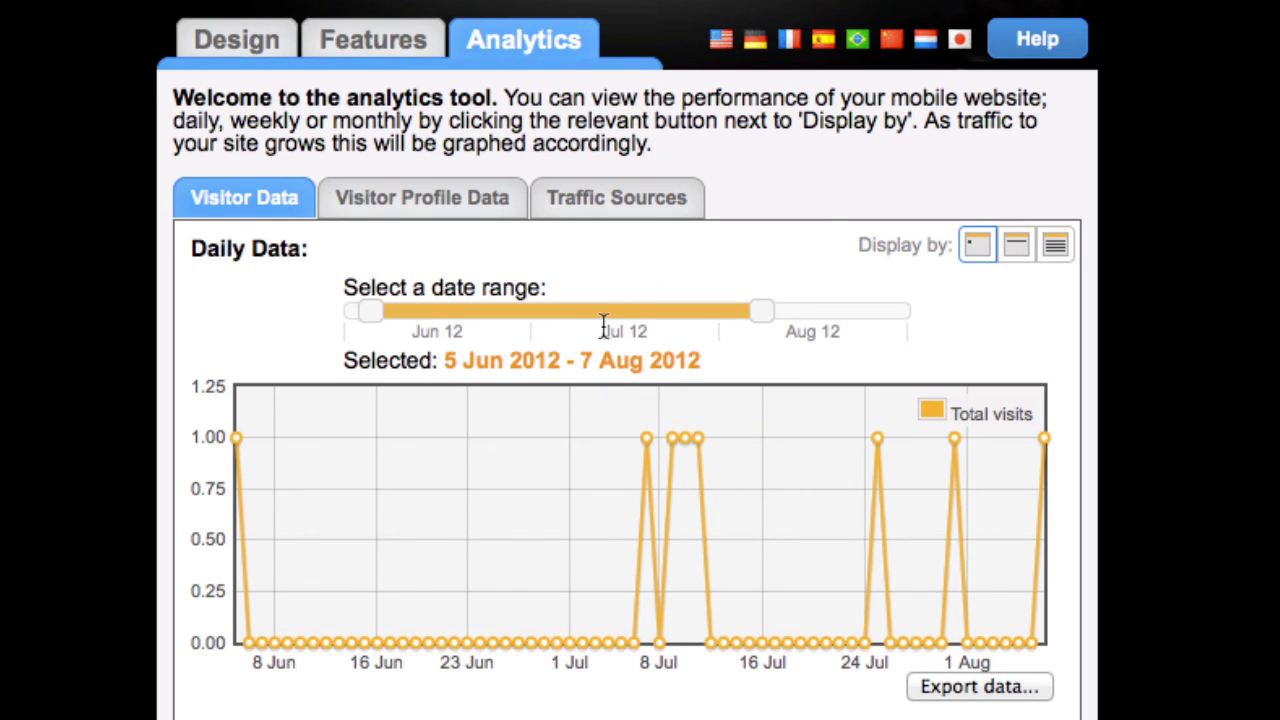
Start the visits date range at 2 Jul and view the top 10 features.
drag(376, 311, 548, 307)
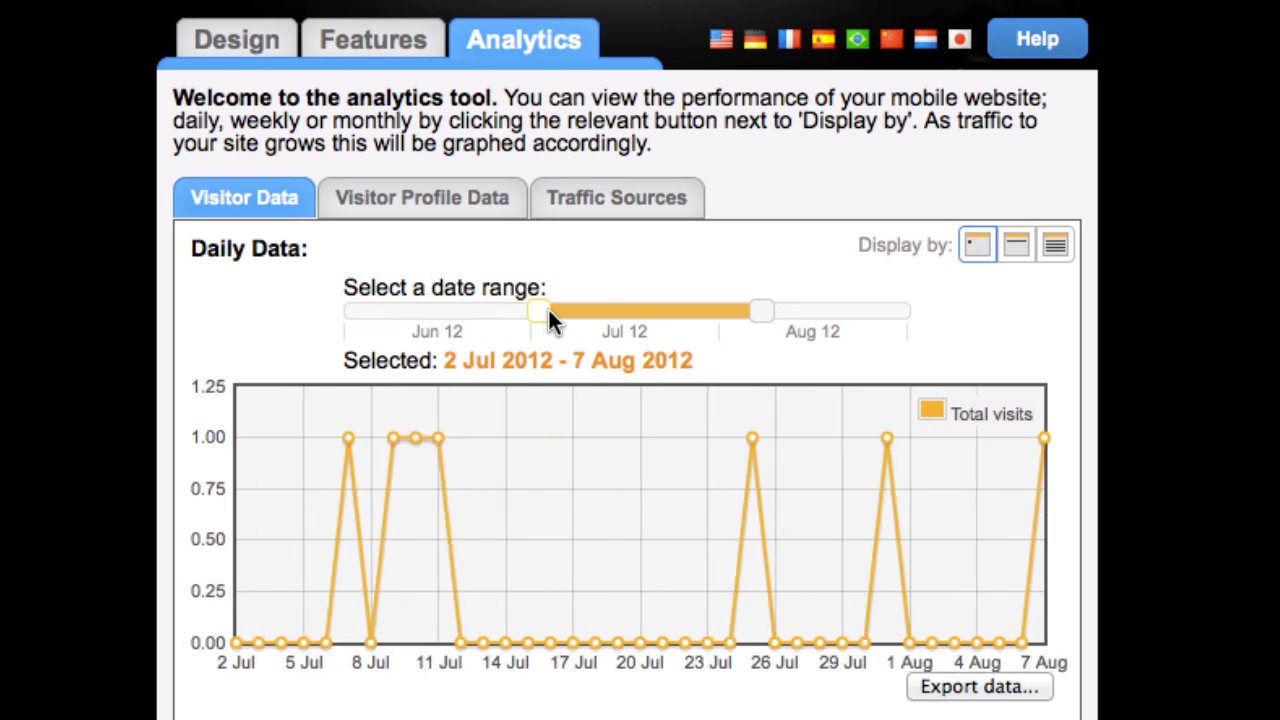
click(463, 210)
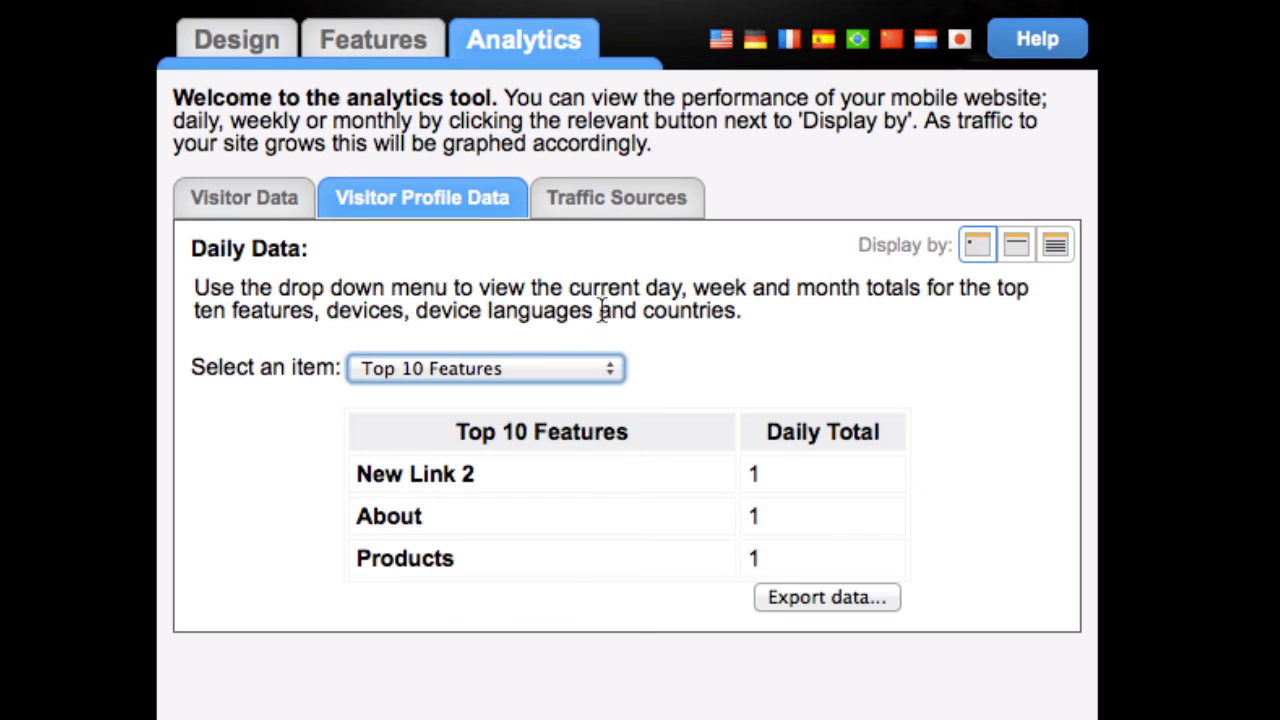